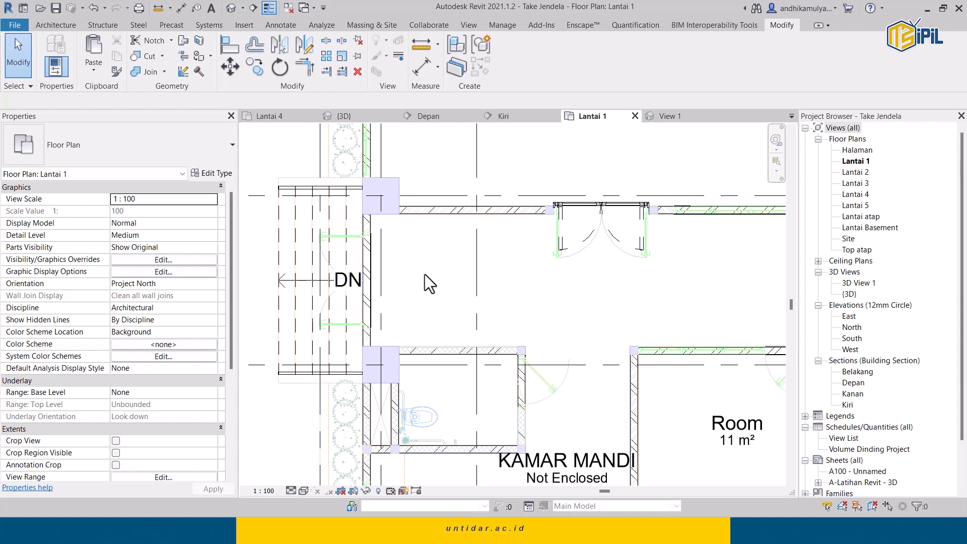
pyautogui.moveTo(451, 277); pyautogui.dragTo(469, 386, button='middle')
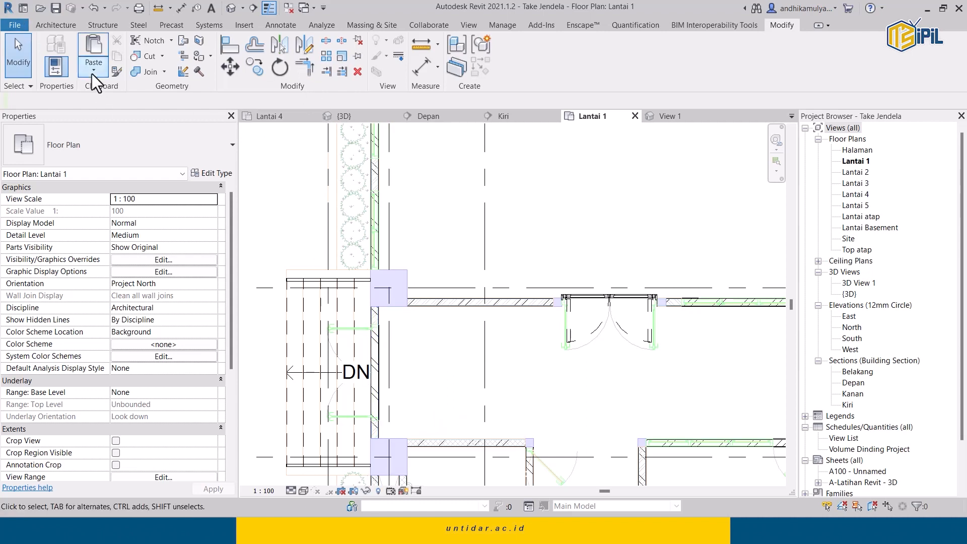
pyautogui.click(50, 26)
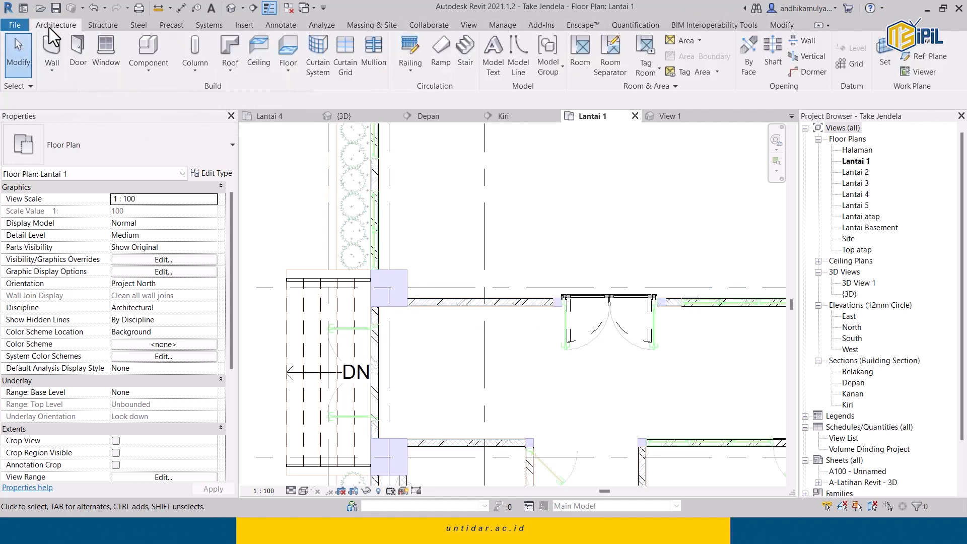
pyautogui.click(77, 50)
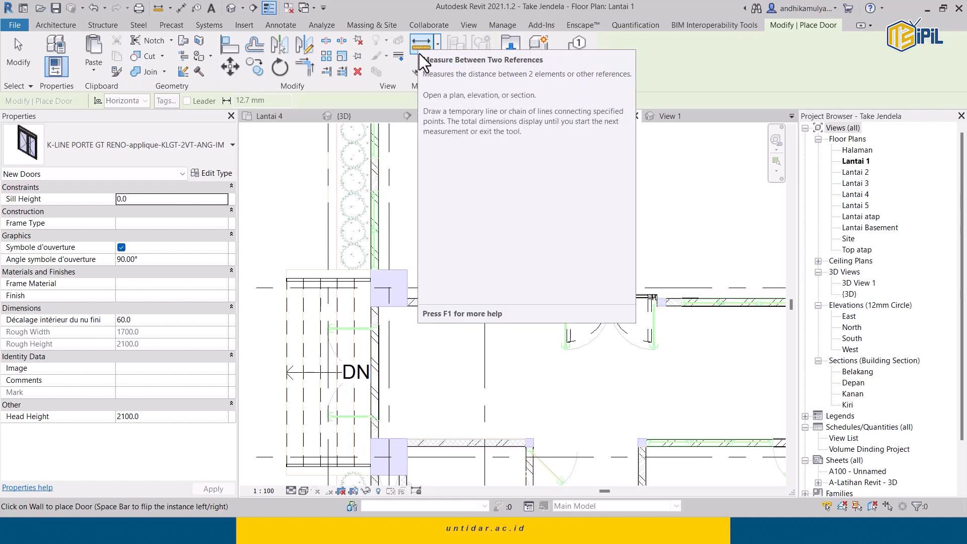
# Measure the width of the double-door opening drawn in the underlay at the west stairs on Lantai 1.
pyautogui.click(419, 53)
pyautogui.scroll(6, 376, 328)
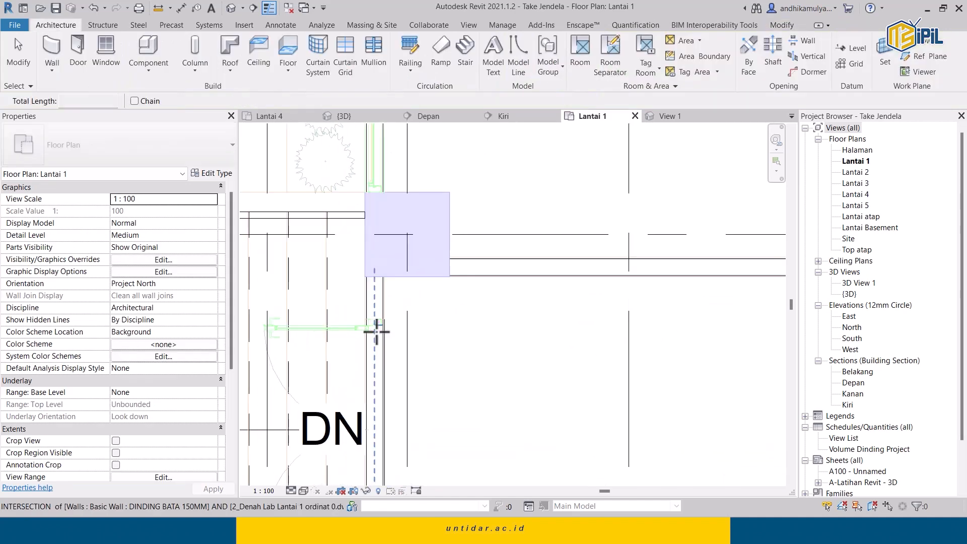
pyautogui.click(353, 273)
pyautogui.moveTo(363, 356); pyautogui.dragTo(393, 139, button='middle')
pyautogui.scroll(-3, 402, 295)
pyautogui.scroll(5, 364, 298)
pyautogui.moveTo(384, 300); pyautogui.dragTo(400, 339, button='middle')
pyautogui.click(340, 302)
pyautogui.scroll(-3, 386, 242)
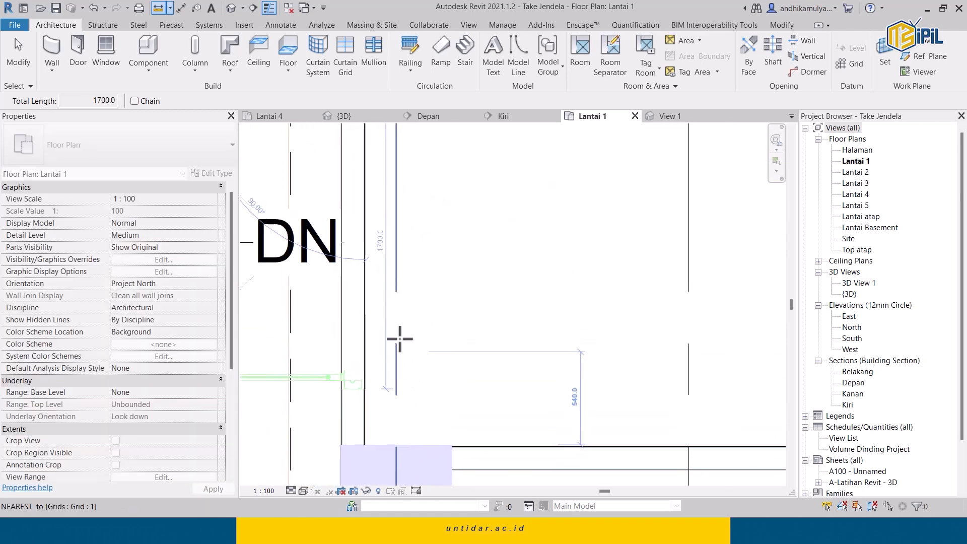
pyautogui.moveTo(404, 260); pyautogui.dragTo(410, 353, button='middle')
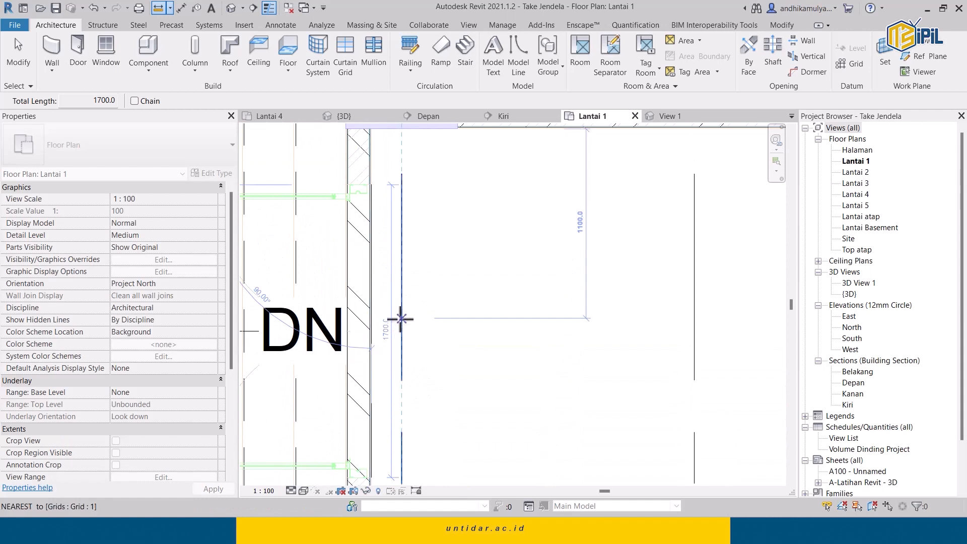
pyautogui.click(433, 294)
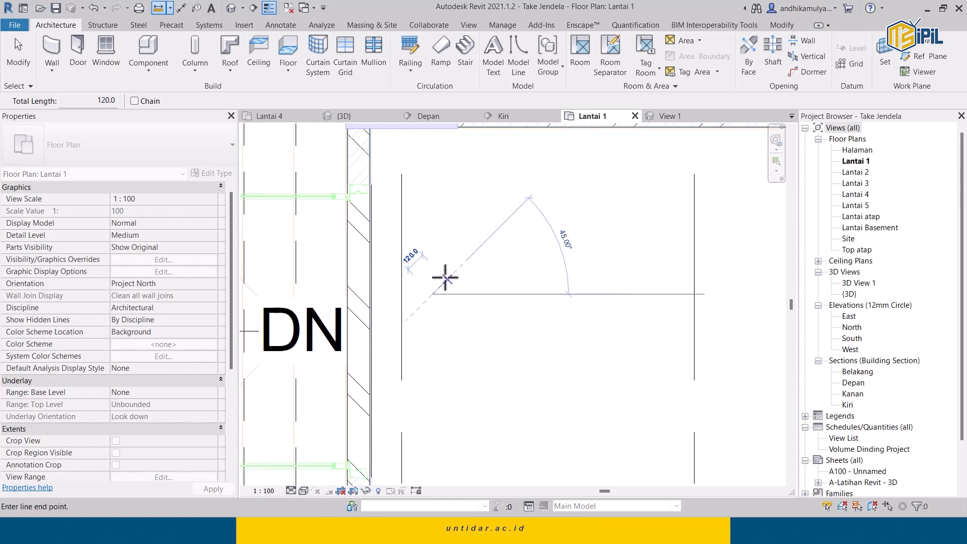
pyautogui.press('Escape')
pyautogui.press('Escape')
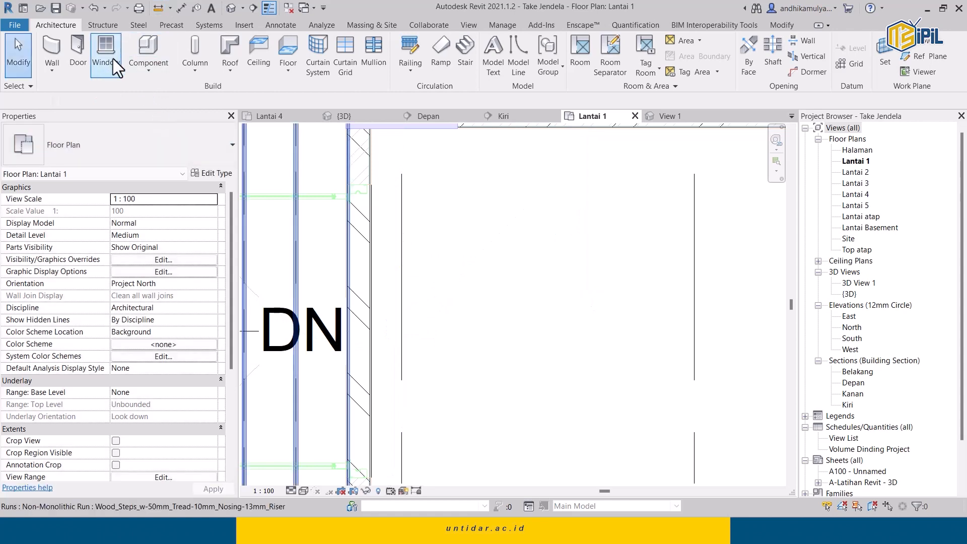
# Start the Door tool and check the width and height in the K-LINE PORTE GT RENO-applique-KLGT-2VT-ANG-IM type properties.
pyautogui.click(83, 49)
pyautogui.scroll(-2, 537, 300)
pyautogui.moveTo(539, 297); pyautogui.dragTo(573, 326, button='middle')
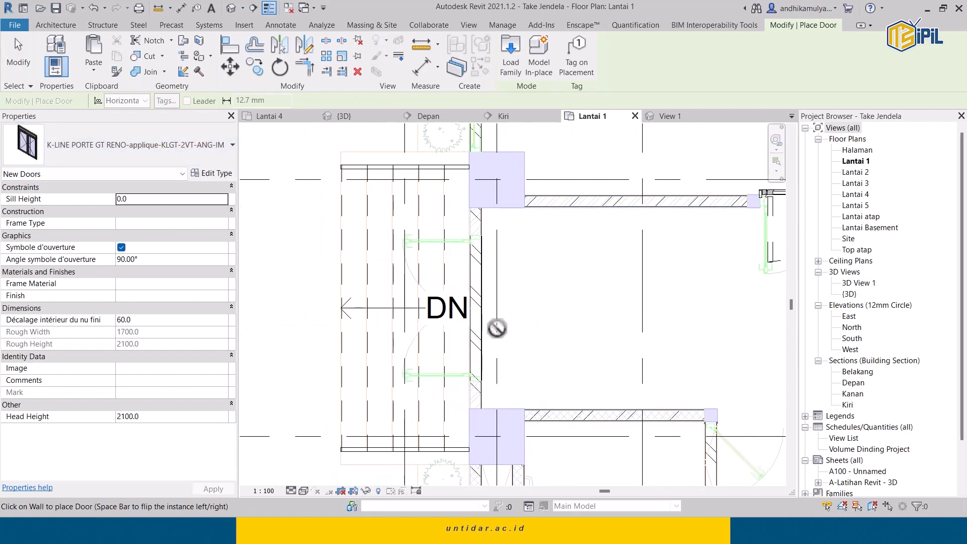
pyautogui.scroll(2, 421, 277)
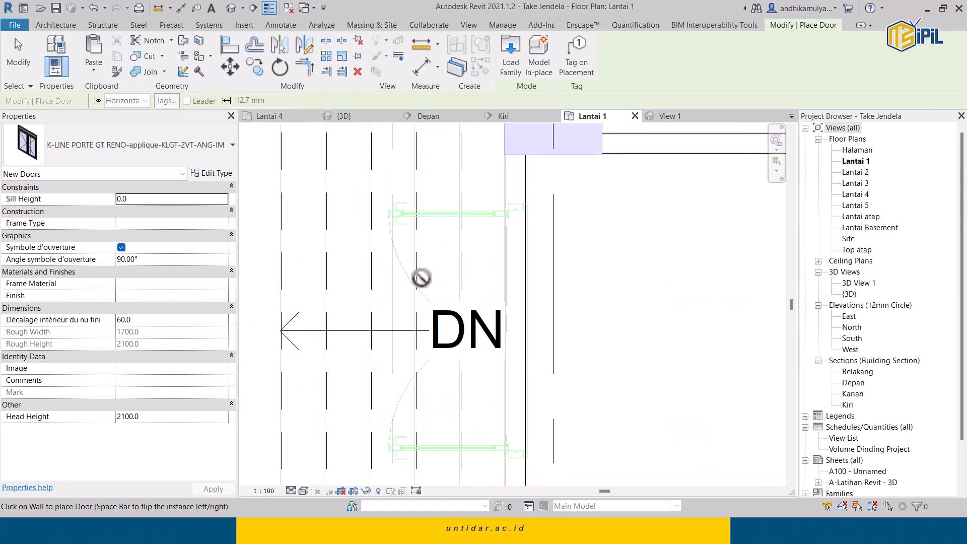
pyautogui.moveTo(596, 262); pyautogui.dragTo(595, 217, button='middle')
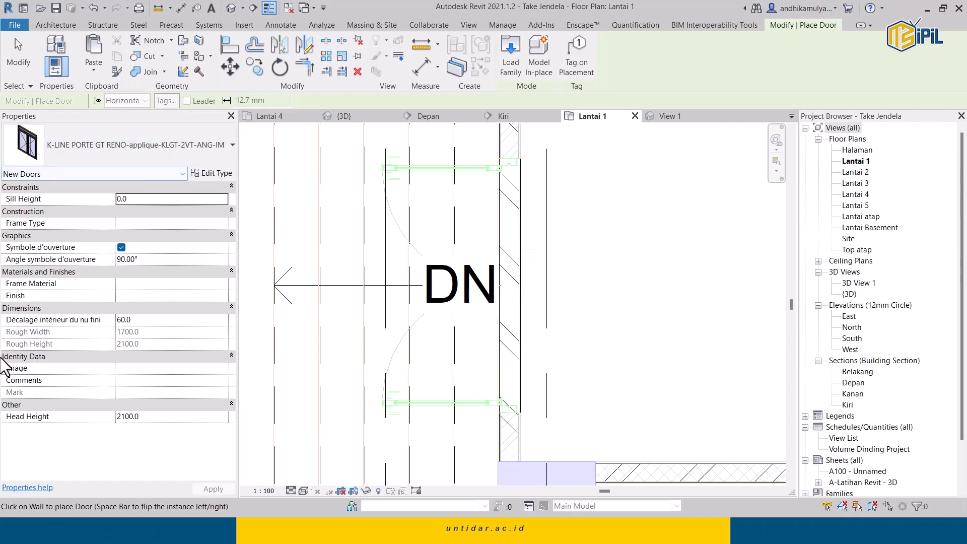
pyautogui.click(219, 173)
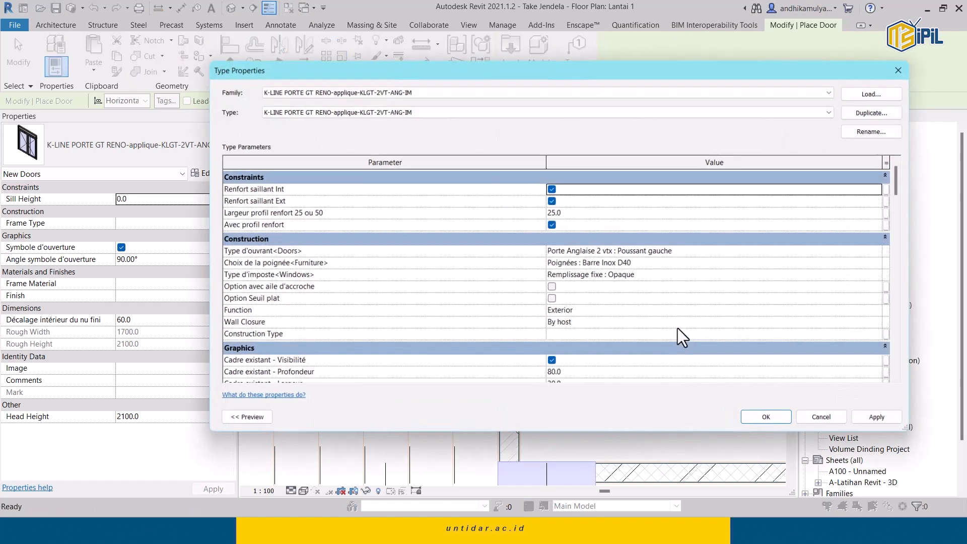
pyautogui.scroll(-5, 612, 327)
pyautogui.scroll(-5, 610, 310)
pyautogui.scroll(4, 603, 297)
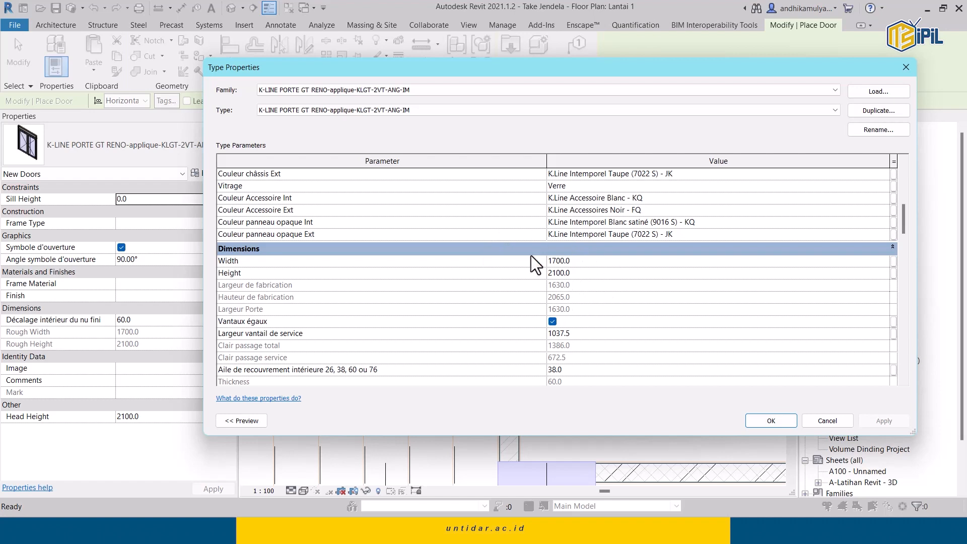
pyautogui.click(767, 418)
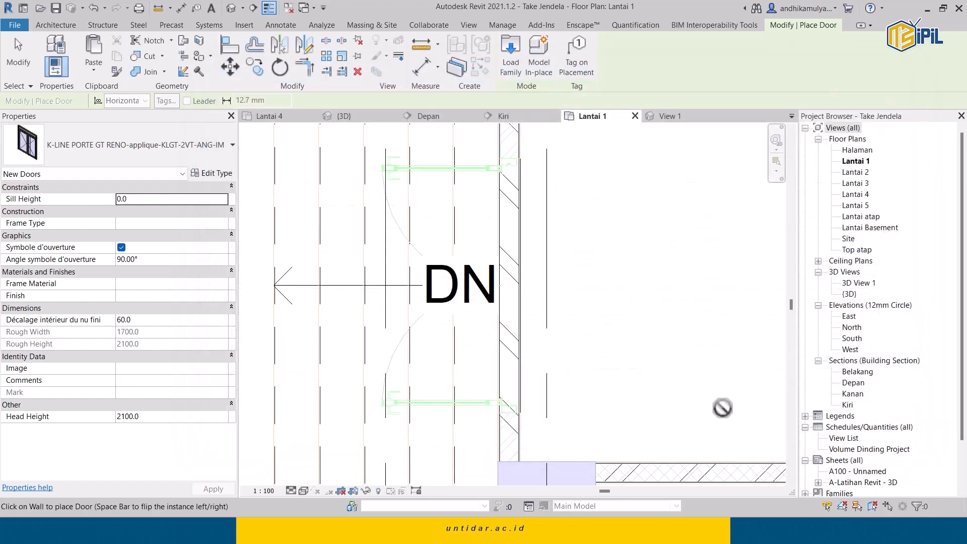
# Place the K-LINE PORTE GT RENO double door in the west stair wall, centred between the two columns.
pyautogui.scroll(-2, 554, 343)
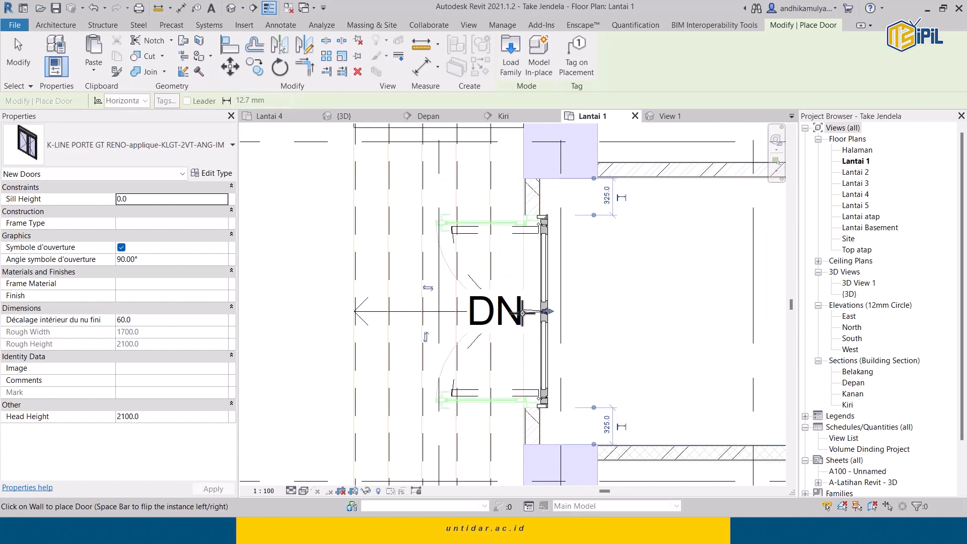
pyautogui.scroll(3, 554, 332)
pyautogui.scroll(2, 570, 343)
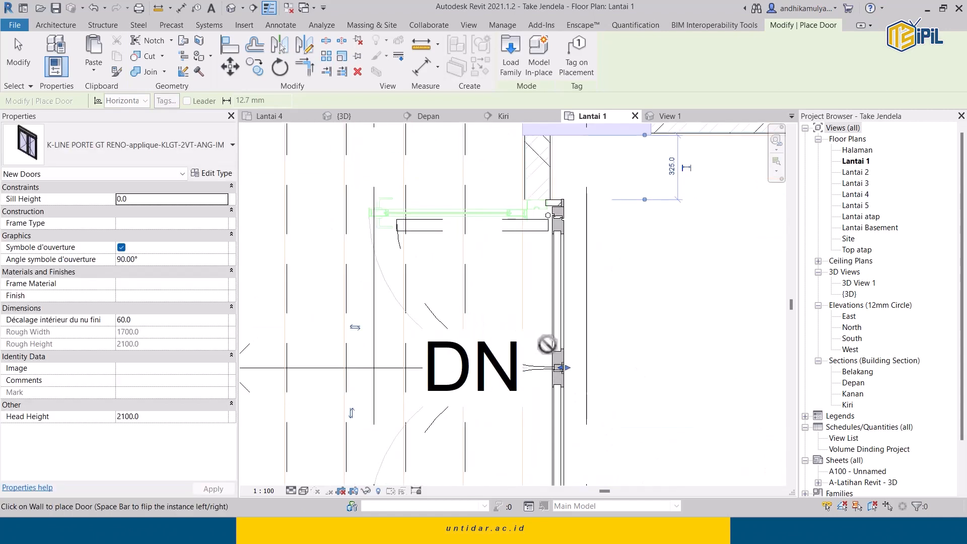
pyautogui.scroll(-1, 595, 242)
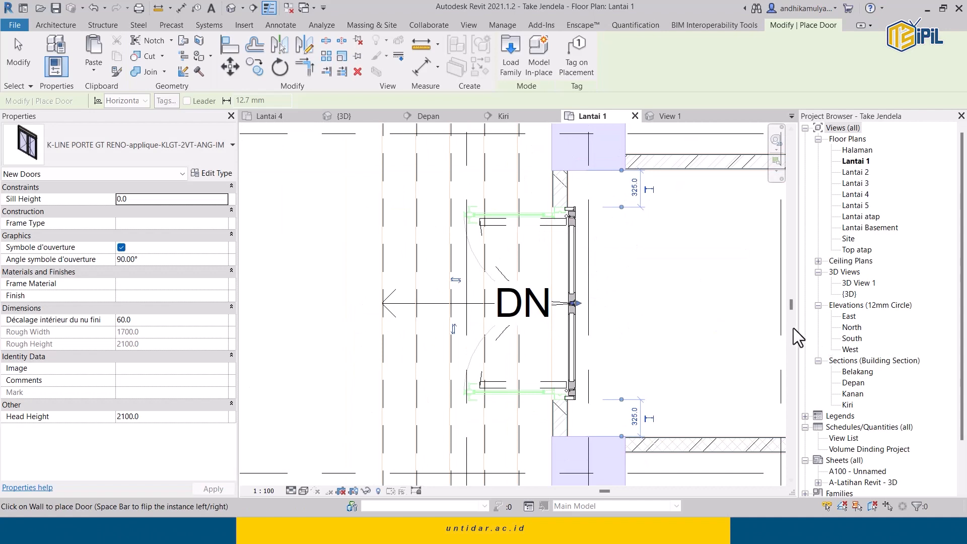
# Examine how both ends of the new west stair door line up with the door outline in the underlay.
pyautogui.scroll(2, 566, 209)
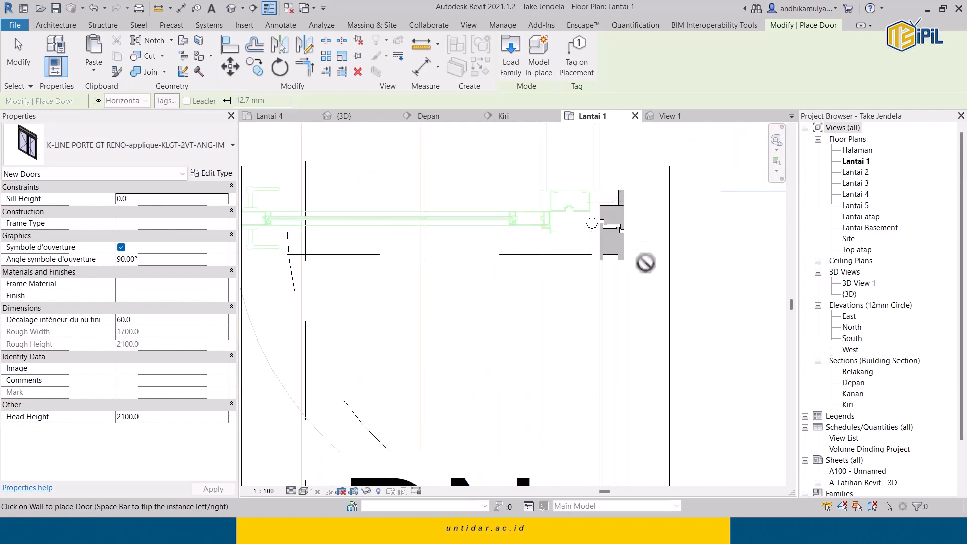
pyautogui.scroll(-3, 643, 260)
pyautogui.scroll(4, 628, 303)
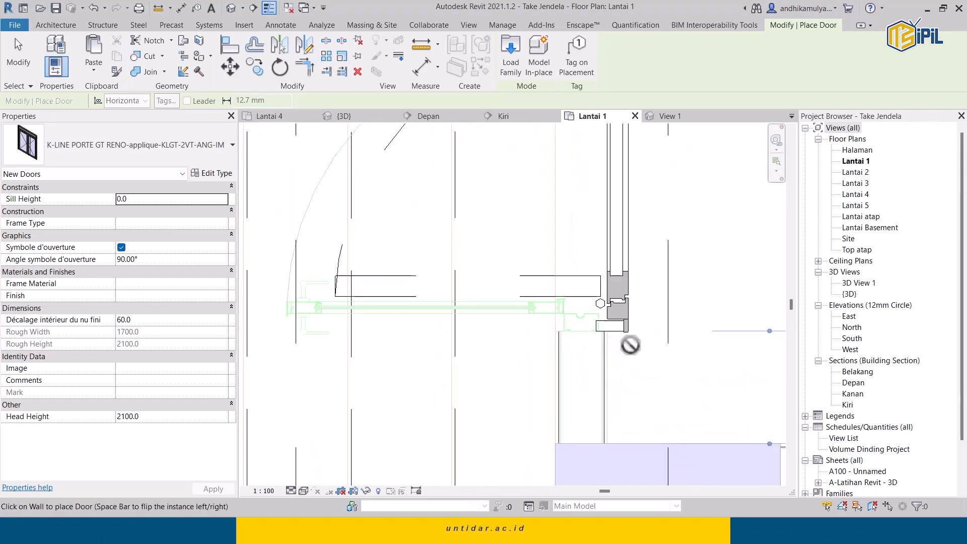
pyautogui.scroll(-2, 608, 310)
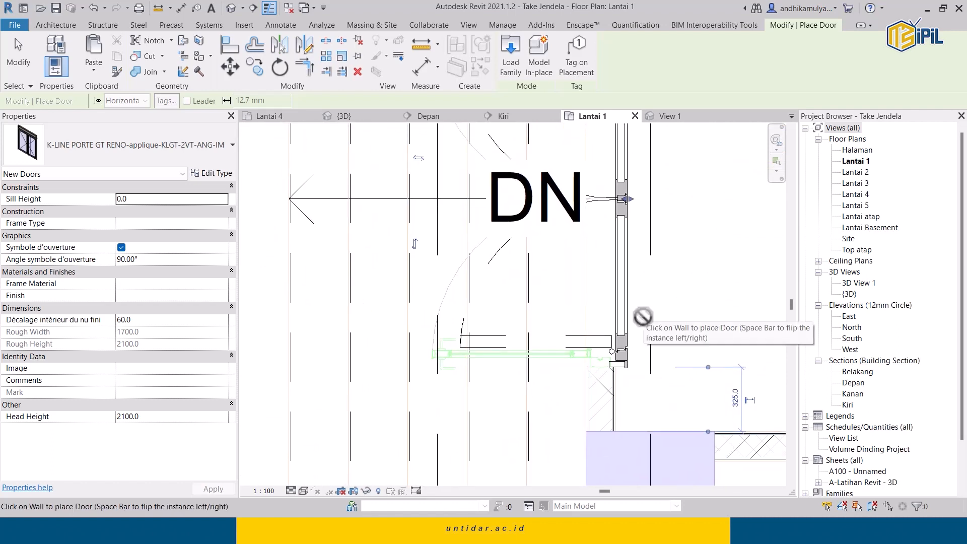
pyautogui.scroll(-2, 587, 337)
pyautogui.moveTo(643, 335); pyautogui.dragTo(644, 370, button='middle')
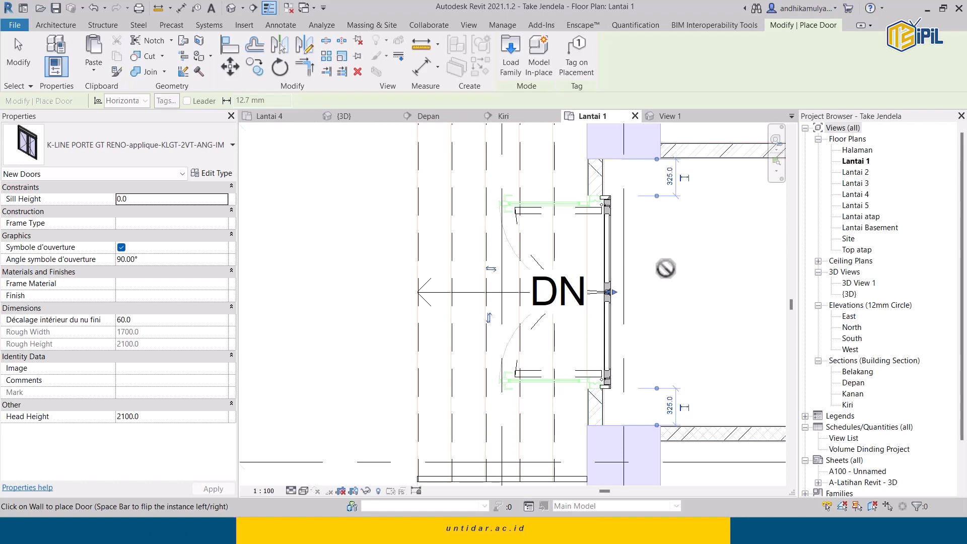
pyautogui.scroll(3, 600, 196)
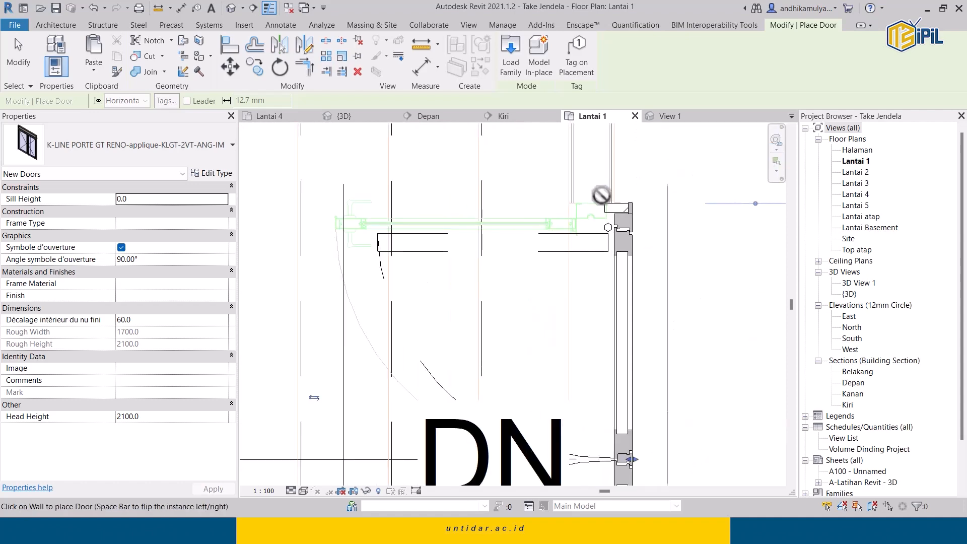
pyautogui.scroll(-3, 601, 195)
pyautogui.scroll(4, 569, 227)
pyautogui.scroll(-3, 529, 239)
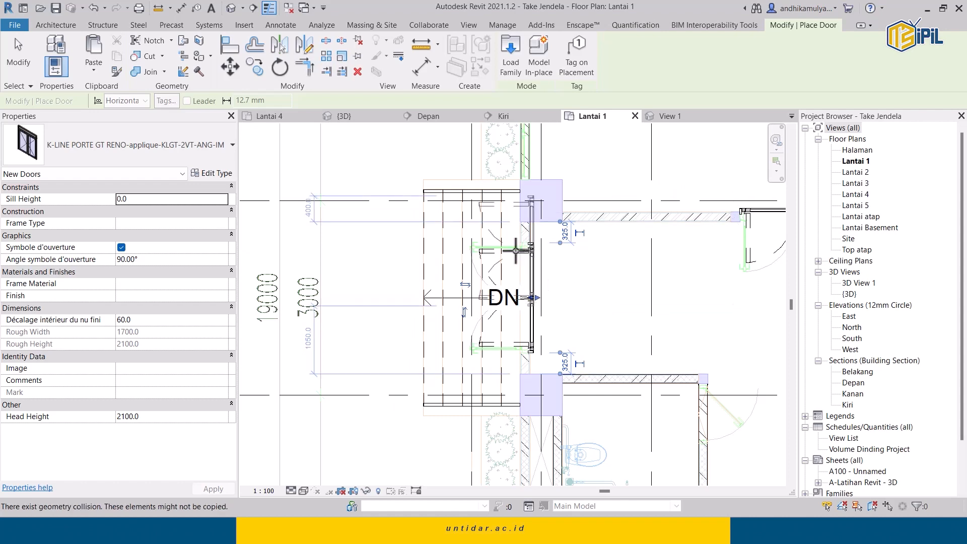
# Place another K-LINE double door on the grid C corridor wall, over the underlay outline in the bay east of the two existing doors.
pyautogui.scroll(-2, 598, 295)
pyautogui.moveTo(617, 310); pyautogui.dragTo(452, 331, button='middle')
pyautogui.scroll(-4, 551, 326)
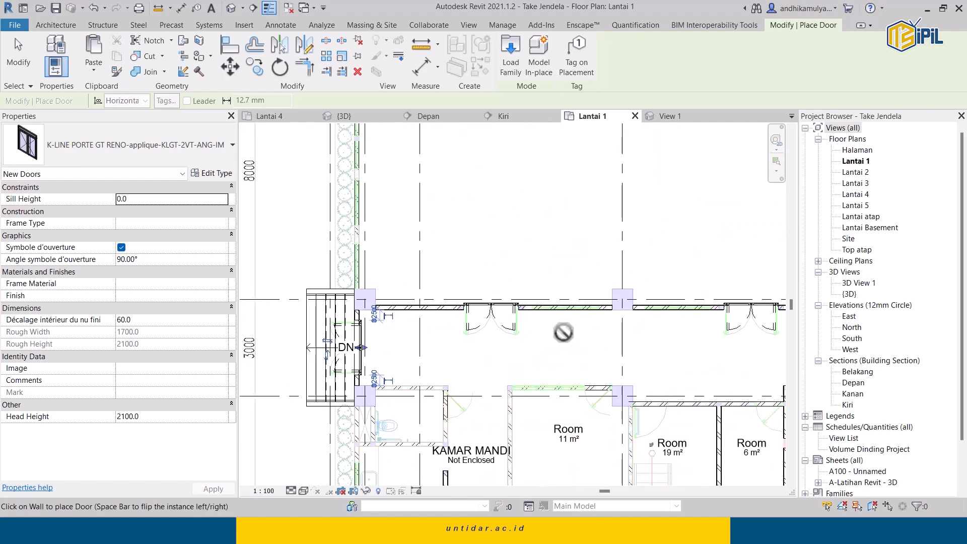
pyautogui.scroll(4, 572, 347)
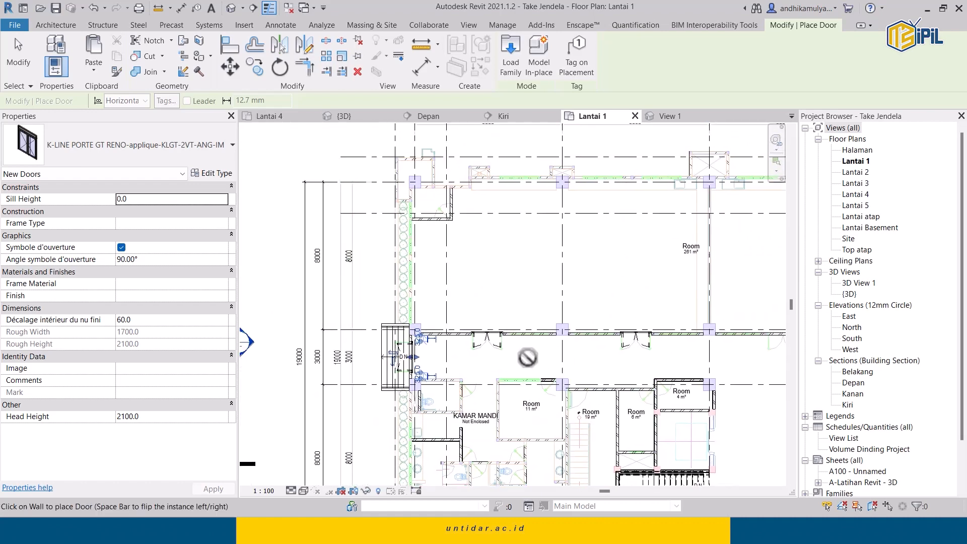
pyautogui.scroll(-3, 435, 348)
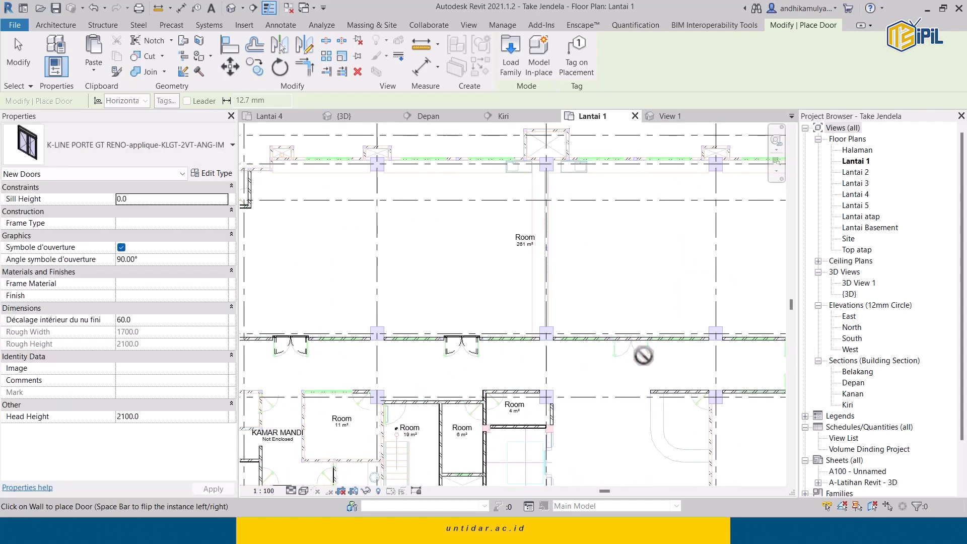
pyautogui.moveTo(638, 354); pyautogui.dragTo(773, 369, button='middle')
pyautogui.scroll(5, 364, 334)
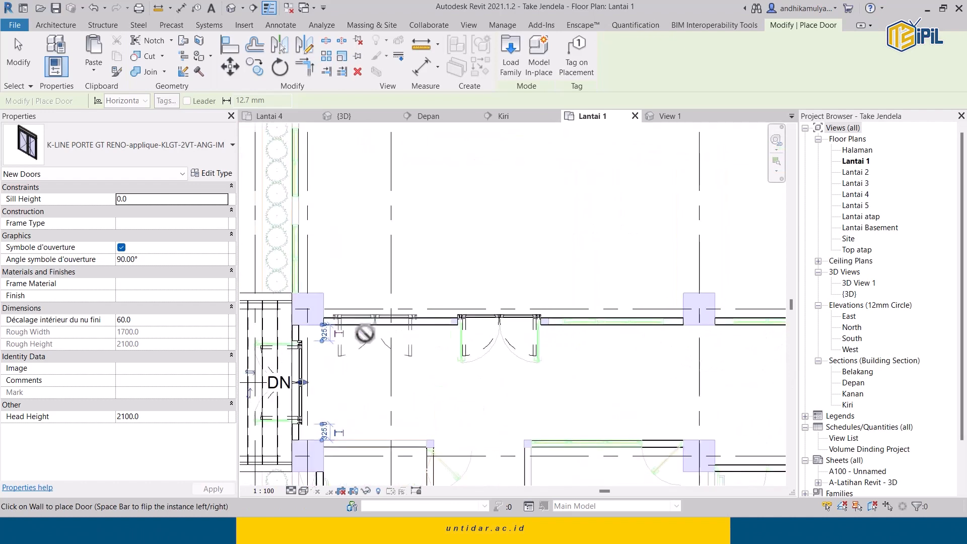
pyautogui.moveTo(665, 332); pyautogui.dragTo(293, 335, button='middle')
pyautogui.scroll(-2, 292, 335)
pyautogui.moveTo(761, 335); pyautogui.dragTo(386, 296, button='middle')
pyautogui.moveTo(663, 309); pyautogui.dragTo(397, 307, button='middle')
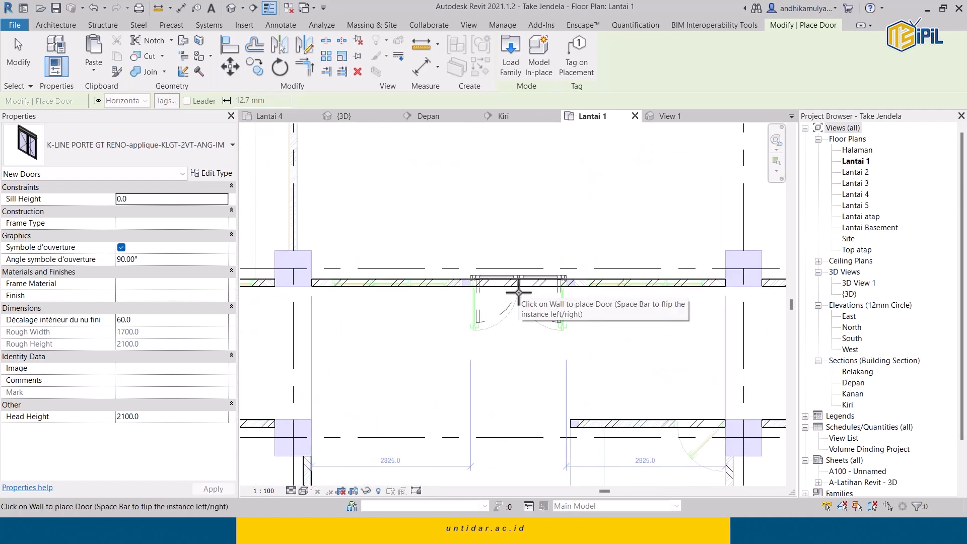
pyautogui.click(519, 292)
# Place a further K-LINE double door over the underlay outline on the grid C corridor wall in the bay beside the east stairs.
pyautogui.moveTo(600, 287); pyautogui.dragTo(396, 315, button='middle')
pyautogui.scroll(3, 397, 302)
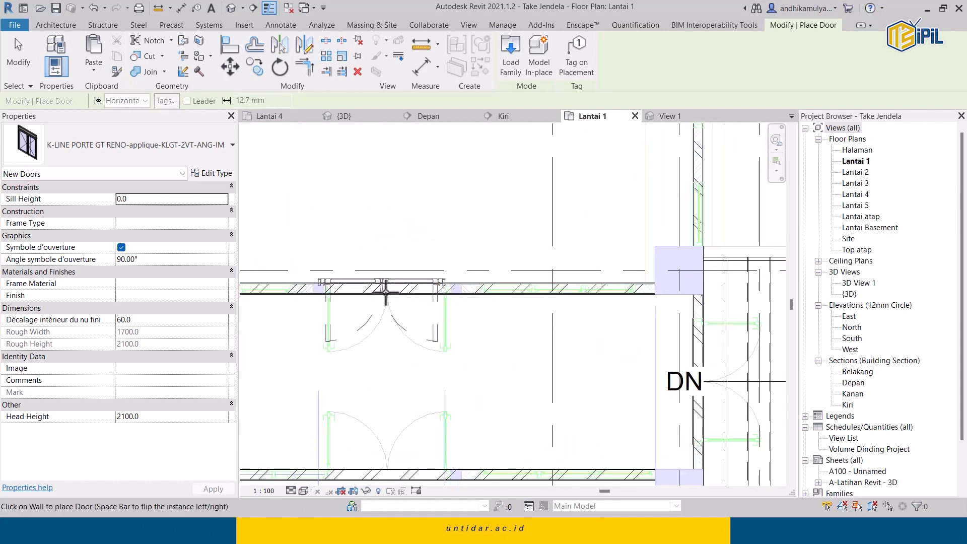
pyautogui.scroll(3, 389, 292)
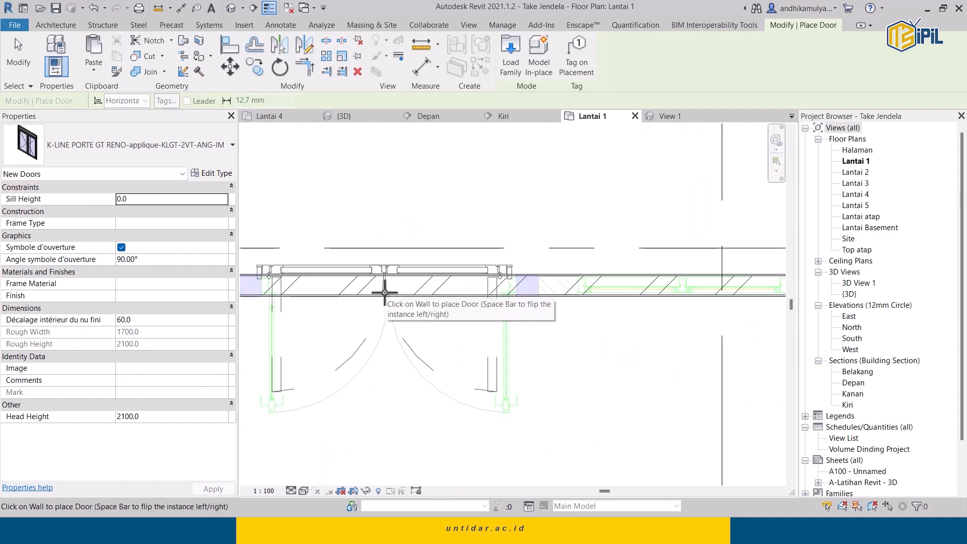
pyautogui.click(387, 290)
# End door placement and check the double doors along the corridor wall from the west stairs to the east stairs.
pyautogui.scroll(-8, 393, 292)
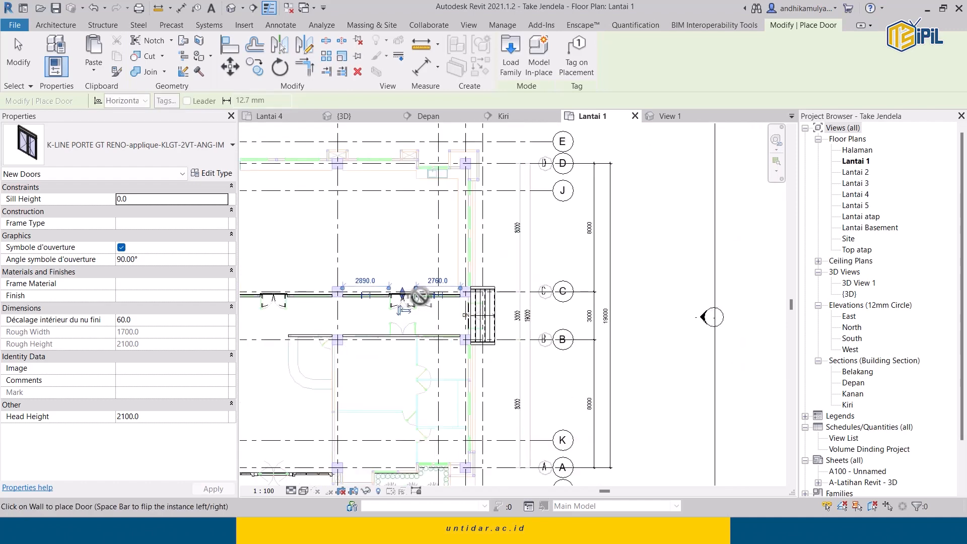
pyautogui.scroll(-4, 402, 299)
pyautogui.scroll(6, 422, 283)
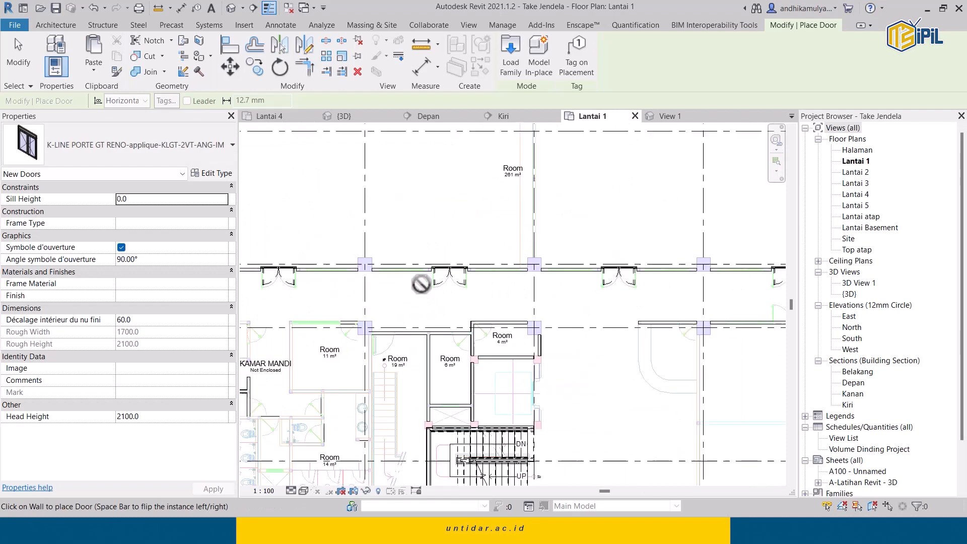
pyautogui.scroll(4, 418, 283)
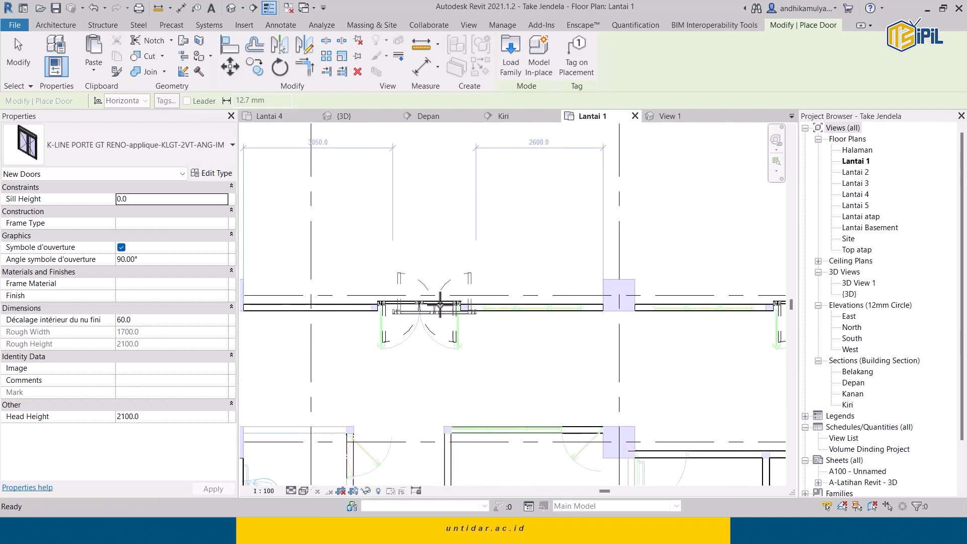
pyautogui.moveTo(406, 299); pyautogui.dragTo(463, 283, button='middle')
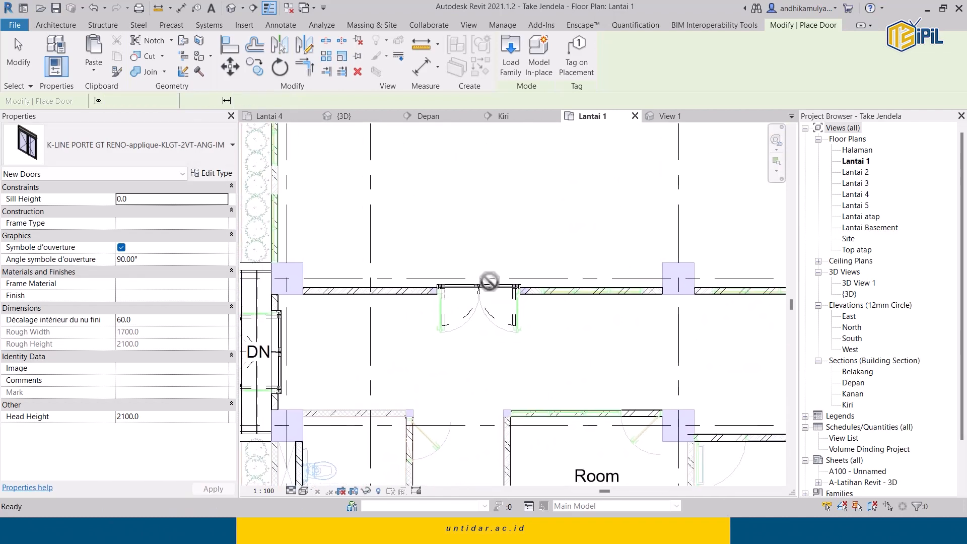
pyautogui.press('Escape')
pyautogui.press('Escape')
pyautogui.scroll(-2, 518, 362)
pyautogui.moveTo(686, 379); pyautogui.dragTo(479, 348, button='middle')
pyautogui.moveTo(683, 385)
pyautogui.mouseDown(button='middle')
pyautogui.moveTo(540, 352)
pyautogui.moveTo(463, 348)
pyautogui.mouseUp(button='middle')
pyautogui.moveTo(659, 347); pyautogui.dragTo(433, 334, button='middle')
pyautogui.moveTo(699, 324); pyautogui.dragTo(505, 328, button='middle')
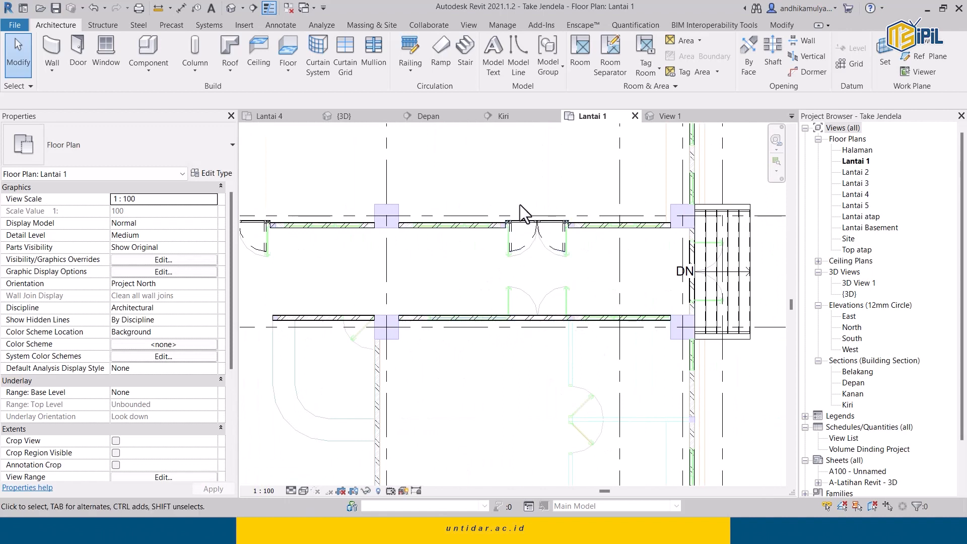
# Create a similar K-LINE double door on the grid B corridor wall, over the underlay outline opposite the door beside the east stairs.
pyautogui.moveTo(467, 262); pyautogui.dragTo(544, 303, button='middle')
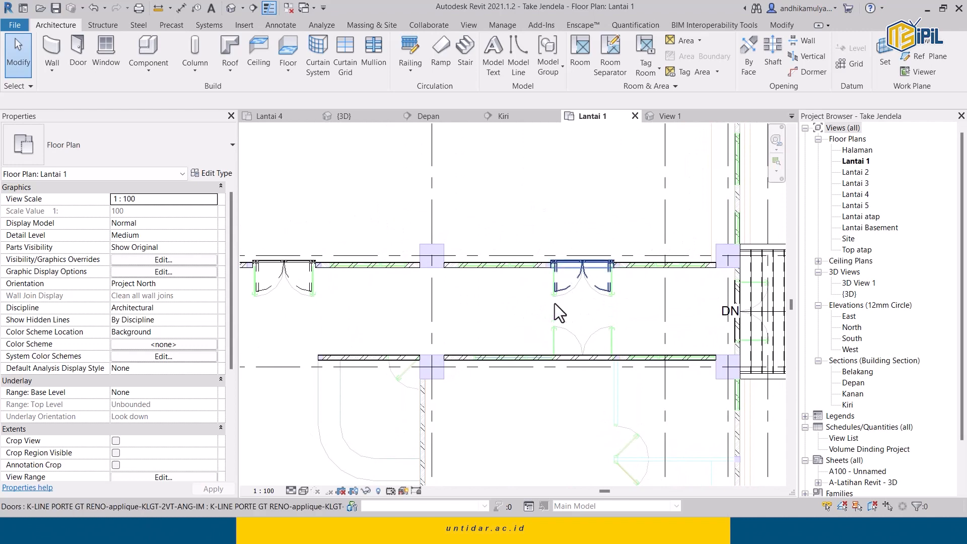
pyautogui.click(590, 266)
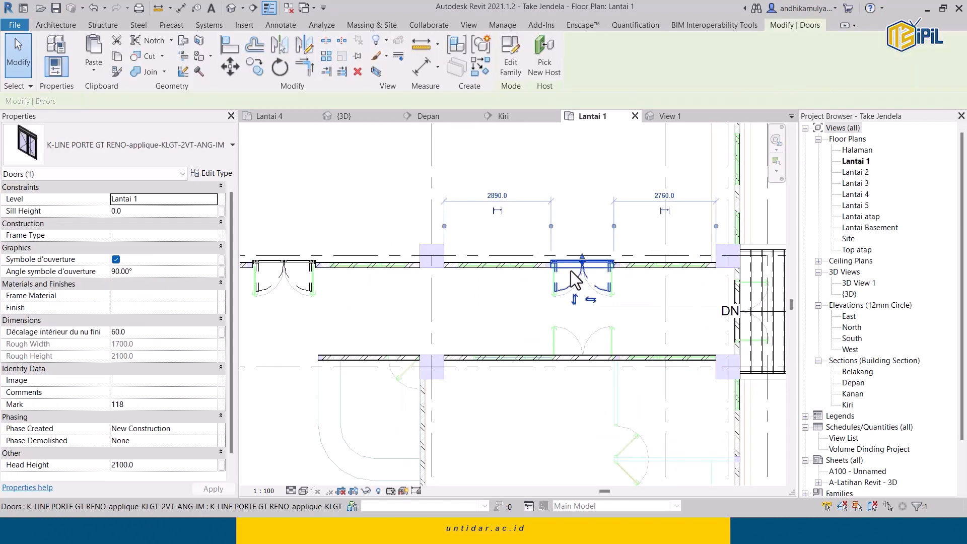
pyautogui.rightClick(593, 267)
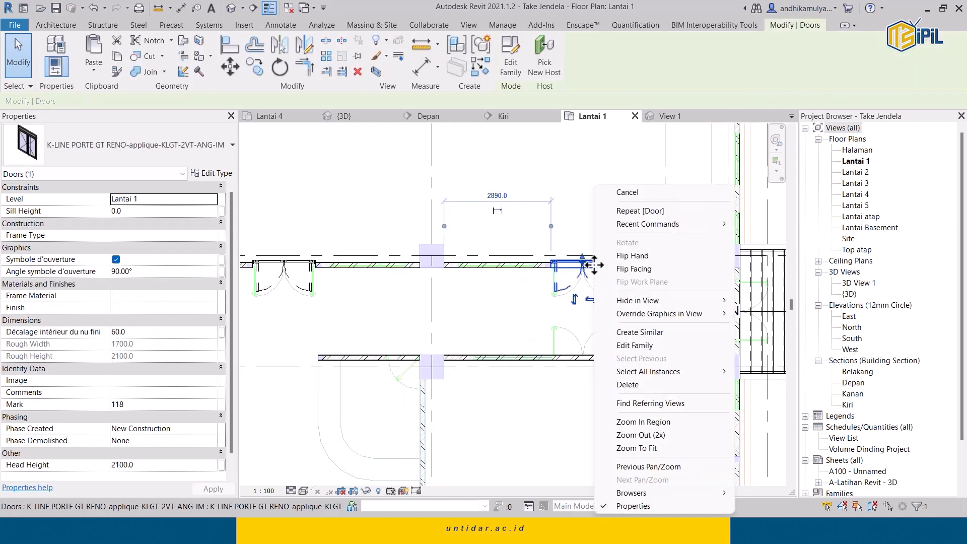
pyautogui.click(658, 333)
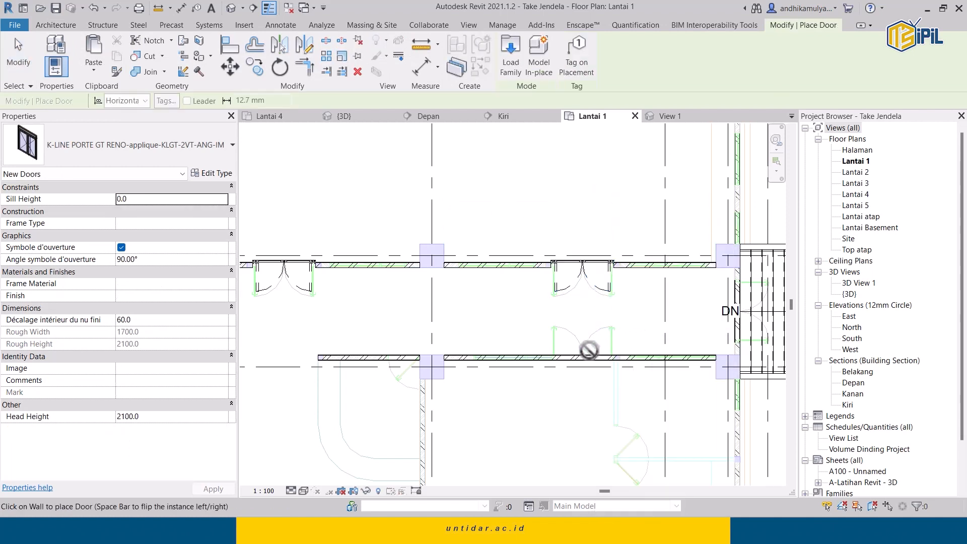
pyautogui.scroll(4, 583, 358)
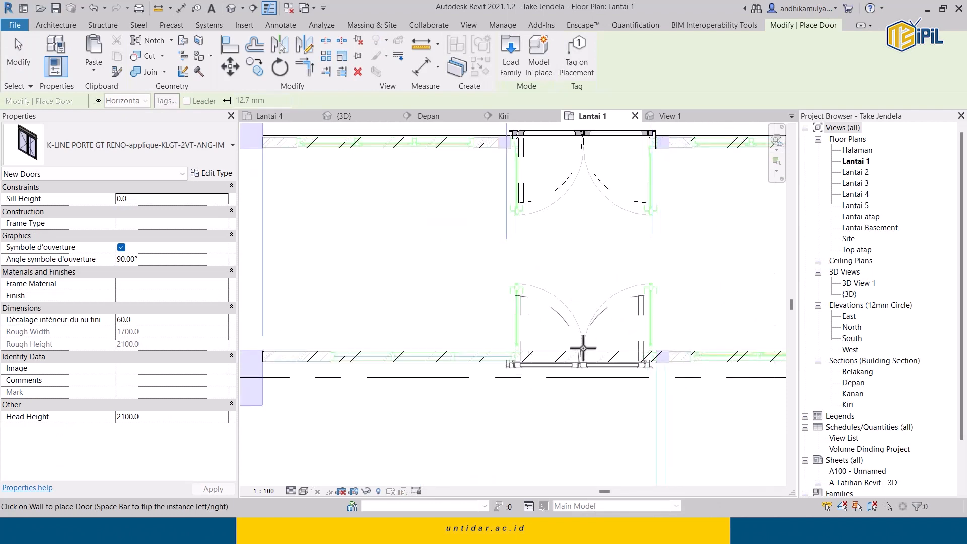
pyautogui.scroll(3, 583, 348)
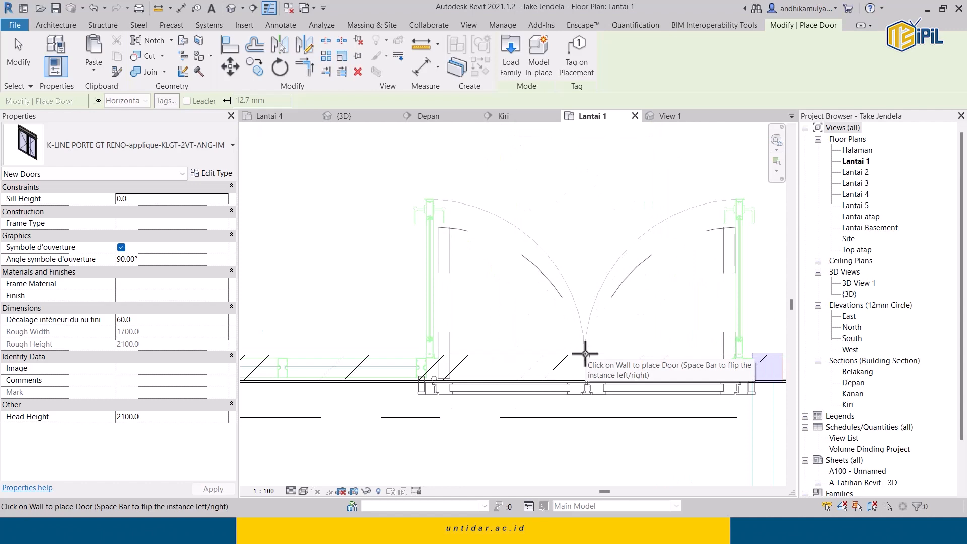
pyautogui.scroll(-5, 585, 356)
pyautogui.moveTo(585, 319); pyautogui.dragTo(622, 383, button='middle')
pyautogui.scroll(-5, 477, 331)
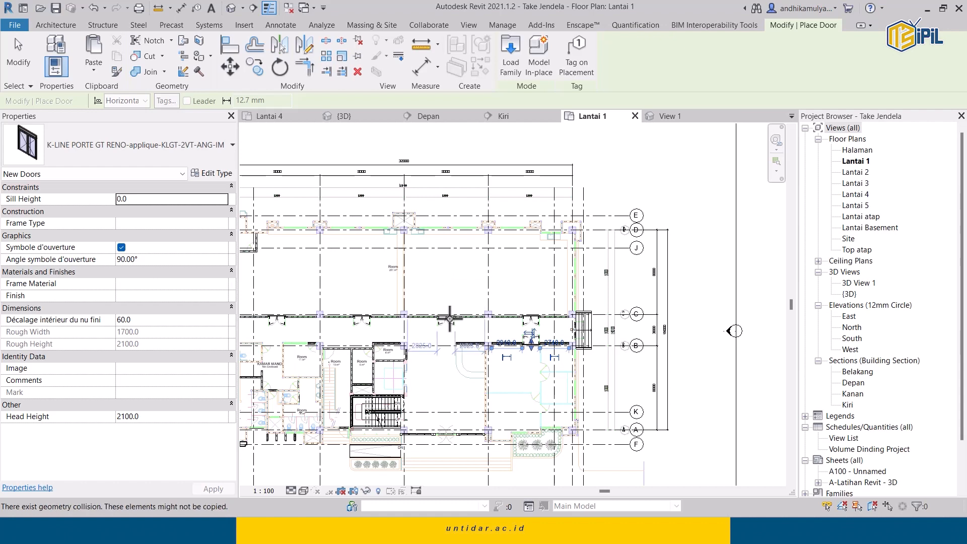
# Check the doors and the wall around the west stairs, and end door placement.
pyautogui.scroll(-3, 472, 348)
pyautogui.scroll(5, 469, 354)
pyautogui.scroll(3, 469, 355)
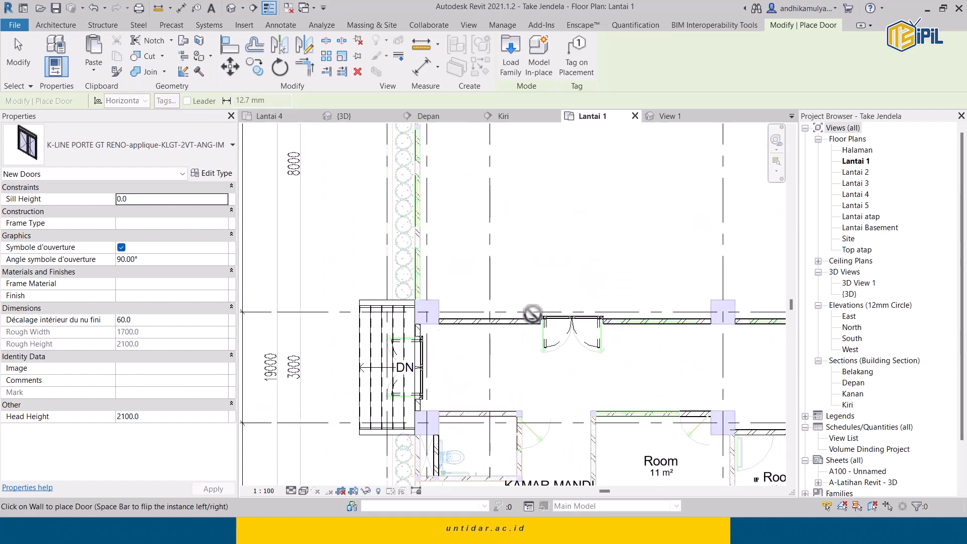
pyautogui.scroll(4, 564, 315)
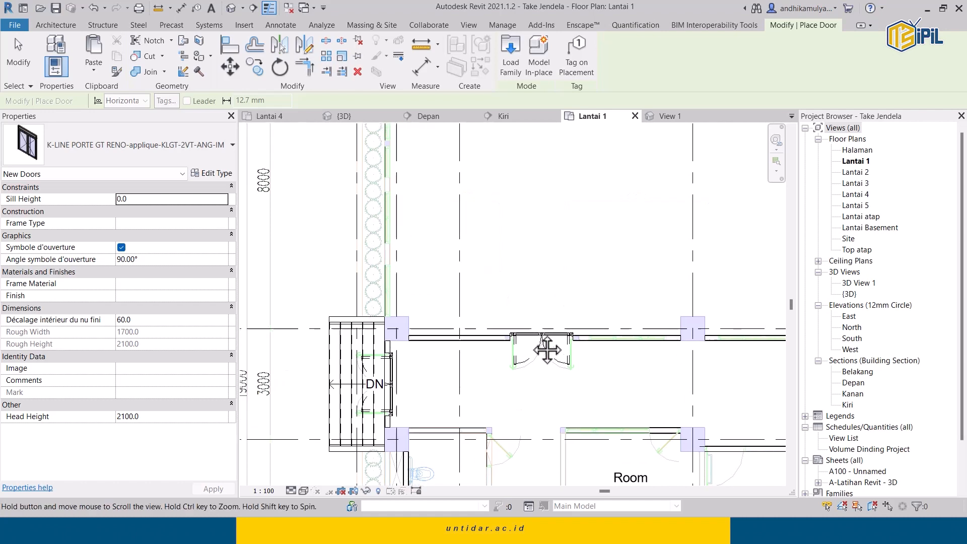
pyautogui.scroll(-4, 509, 329)
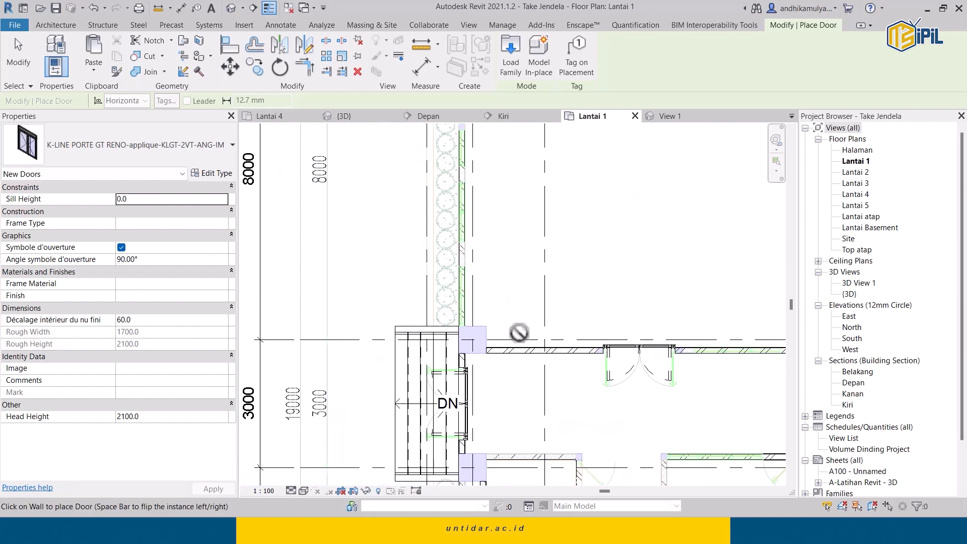
pyautogui.moveTo(497, 324); pyautogui.dragTo(534, 350, button='middle')
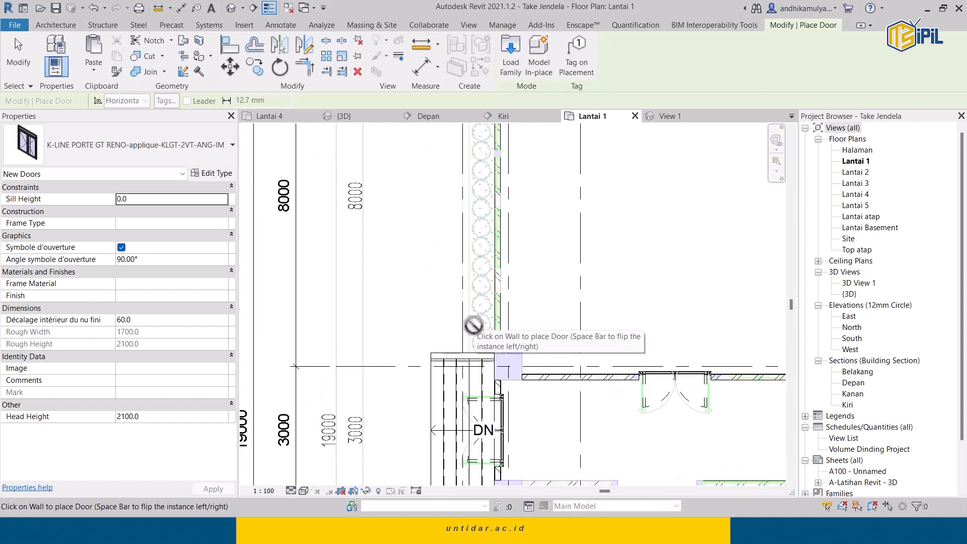
pyautogui.scroll(-4, 535, 366)
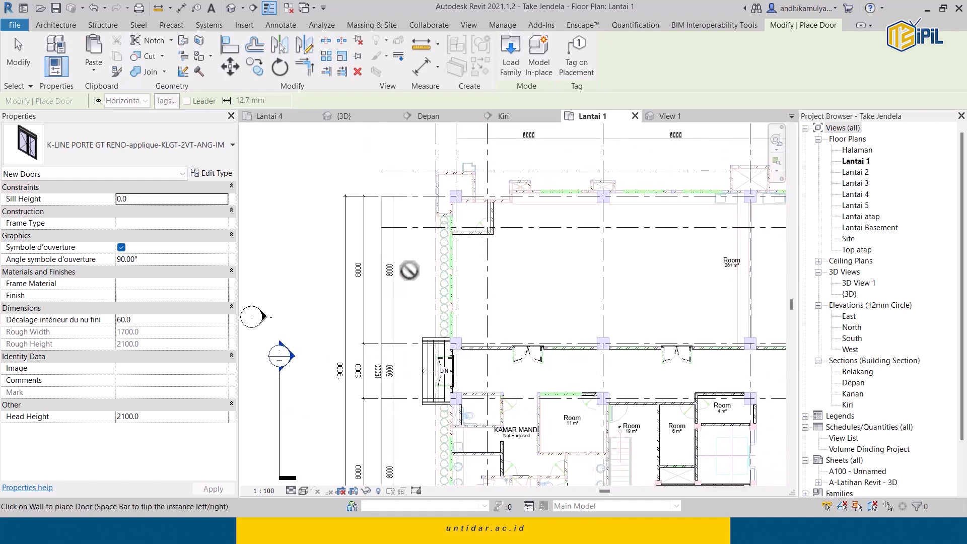
pyautogui.press('Escape')
pyautogui.press('Escape')
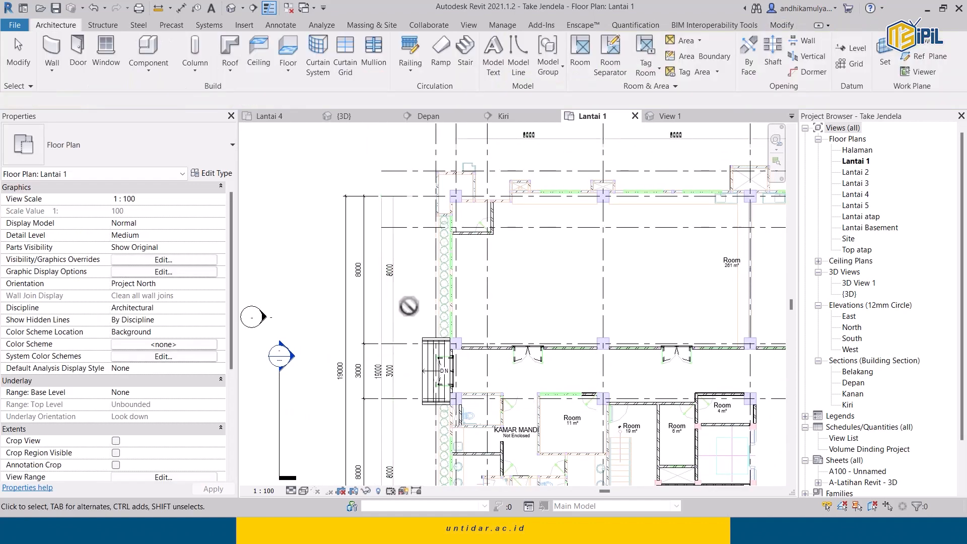
# Examine the grid C corridor wall and the west outer wall around the column beside the west stairs.
pyautogui.scroll(2, 554, 343)
pyautogui.moveTo(581, 359)
pyautogui.mouseDown(button='middle')
pyautogui.moveTo(536, 384)
pyautogui.moveTo(490, 385)
pyautogui.mouseUp(button='middle')
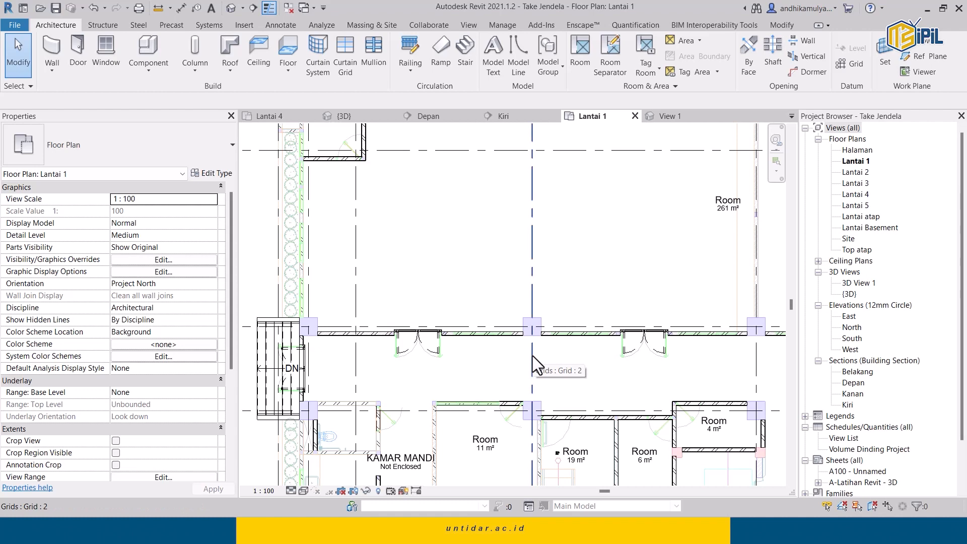
pyautogui.moveTo(322, 309); pyautogui.dragTo(350, 310, button='middle')
pyautogui.scroll(2, 350, 310)
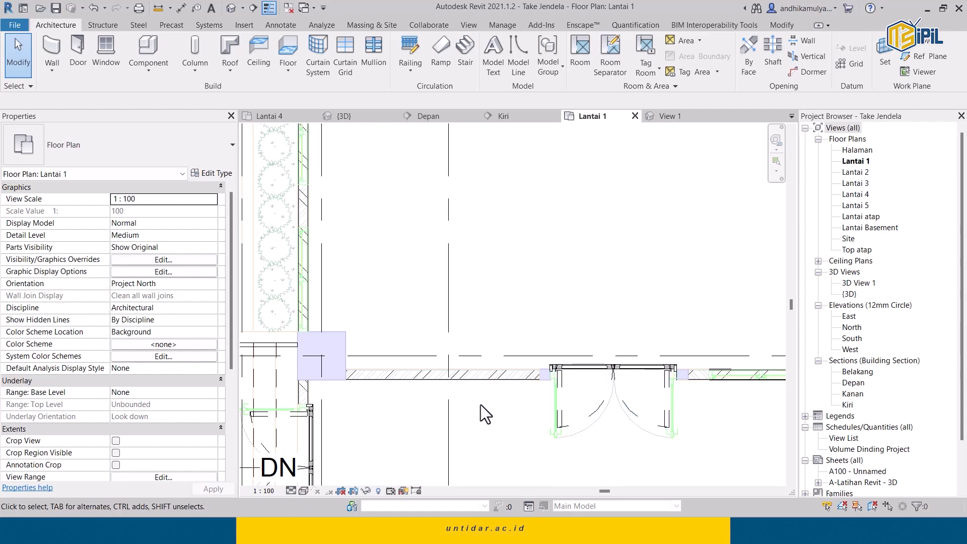
pyautogui.scroll(-3, 481, 404)
pyautogui.click(477, 369)
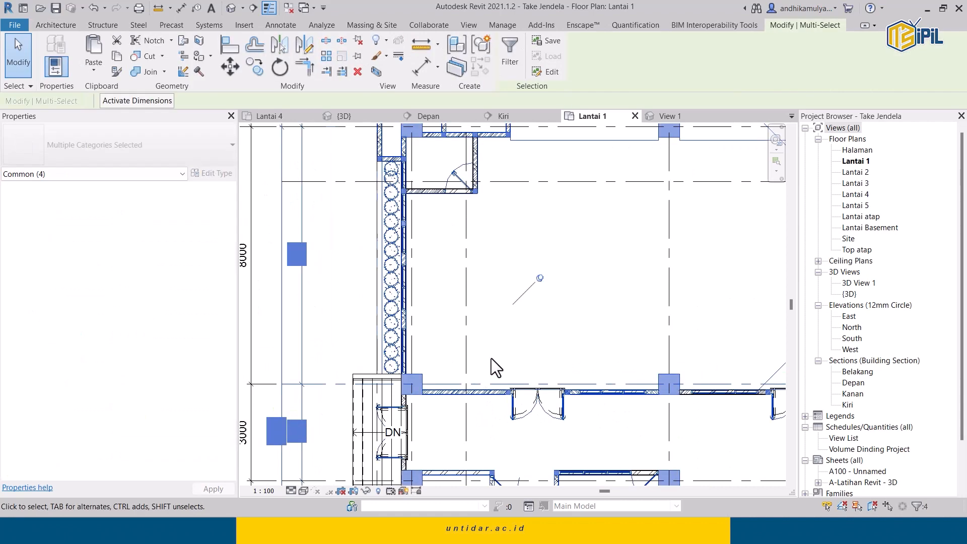
pyautogui.press('Escape')
pyautogui.moveTo(513, 417); pyautogui.dragTo(496, 400)
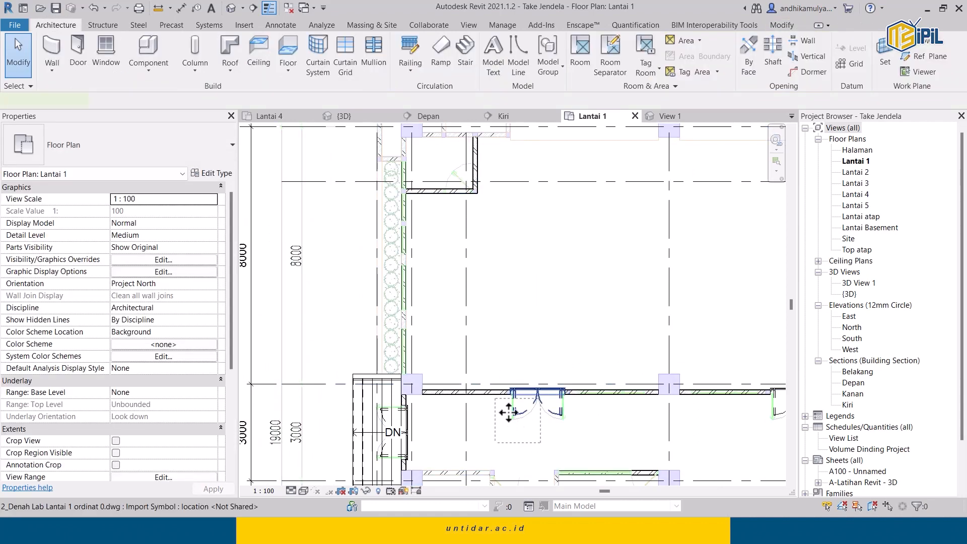
pyautogui.press('Escape')
pyautogui.scroll(-2, 628, 439)
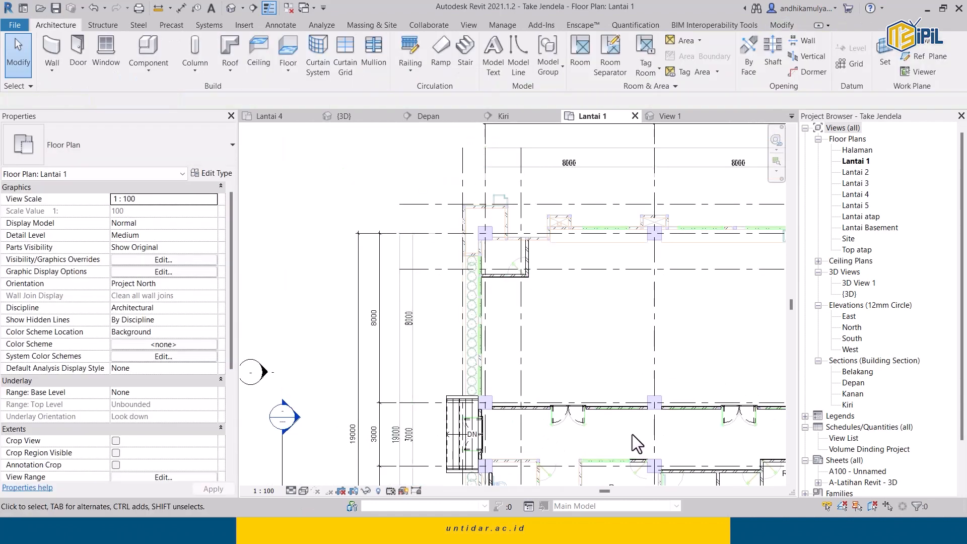
pyautogui.moveTo(628, 440); pyautogui.dragTo(594, 409, button='middle')
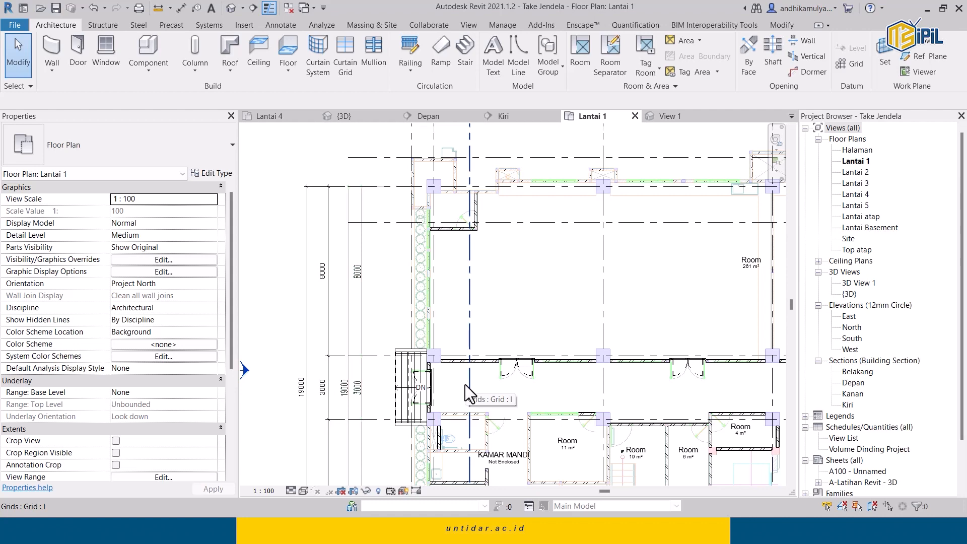
pyautogui.scroll(4, 424, 383)
pyautogui.scroll(2, 425, 379)
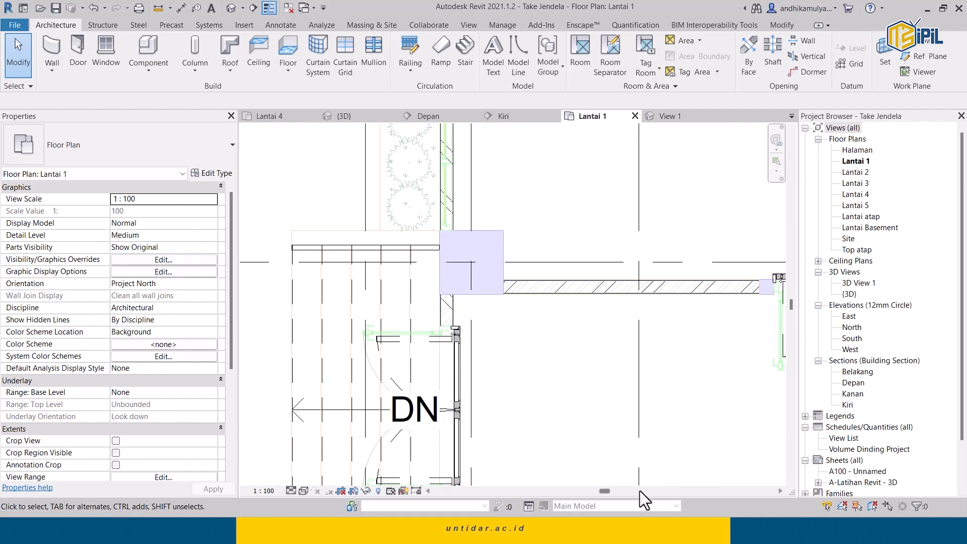
# Switch to the reference image acuan.jpg and study its standard window height, sill height and door height.
pyautogui.hotkey('alt', 'Tab')
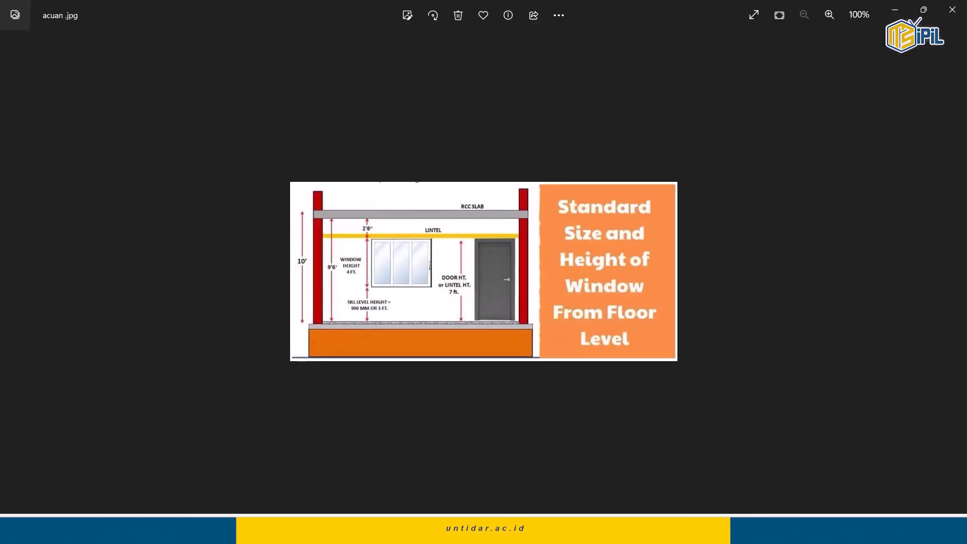
pyautogui.scroll(5, 484, 295)
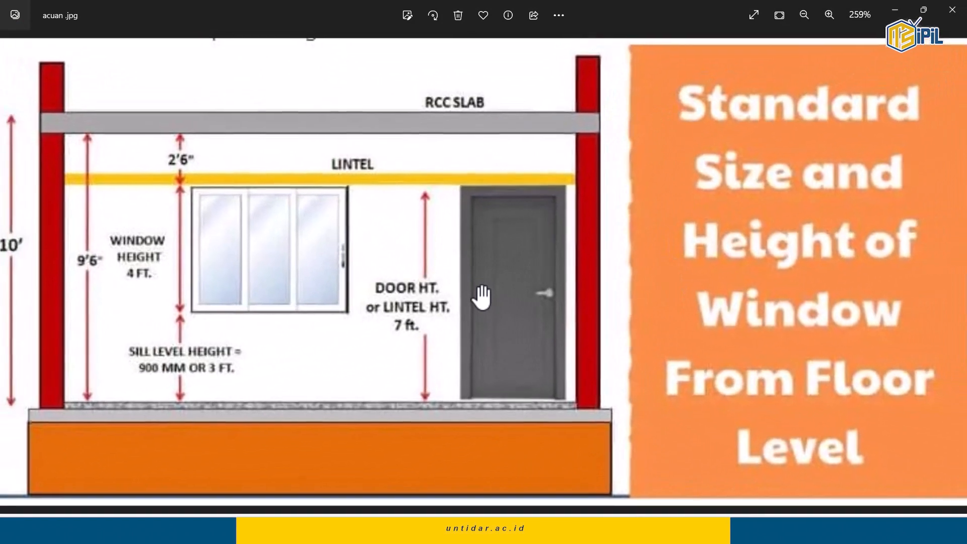
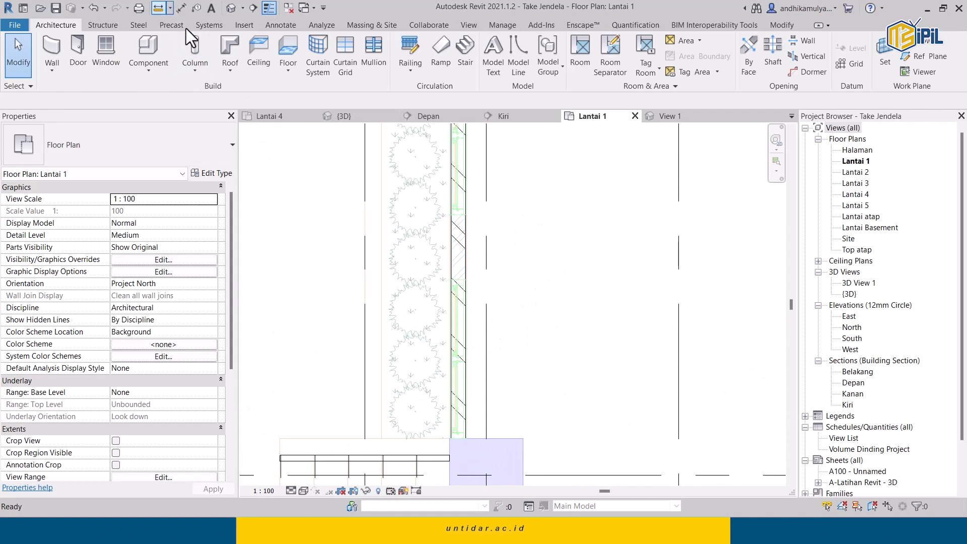
# Return to Revit and measure the underlay window outline on the west wall, just north of the column beside the west stairs.
pyautogui.scroll(3, 464, 266)
pyautogui.moveTo(481, 428); pyautogui.dragTo(479, 339, button='middle')
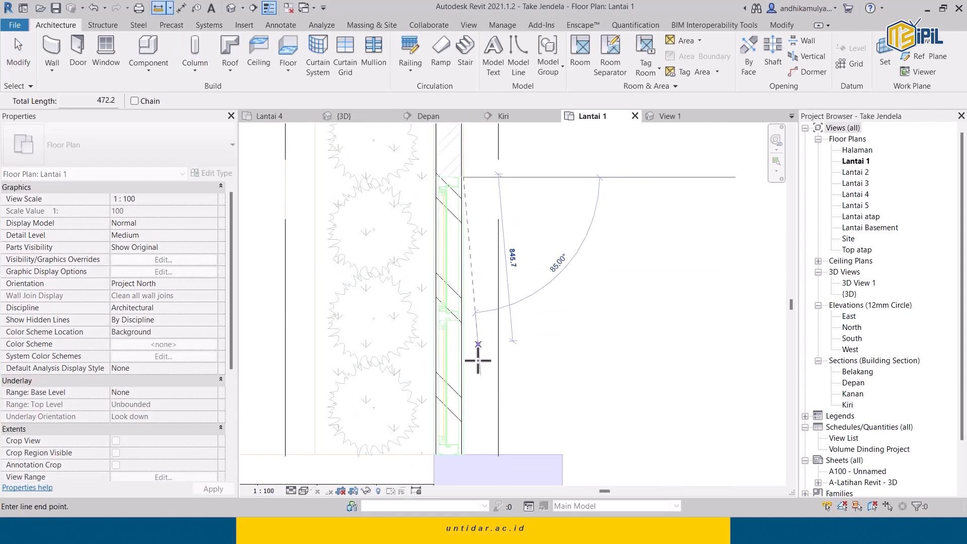
pyautogui.moveTo(478, 399); pyautogui.dragTo(471, 341, button='middle')
pyautogui.click(452, 395)
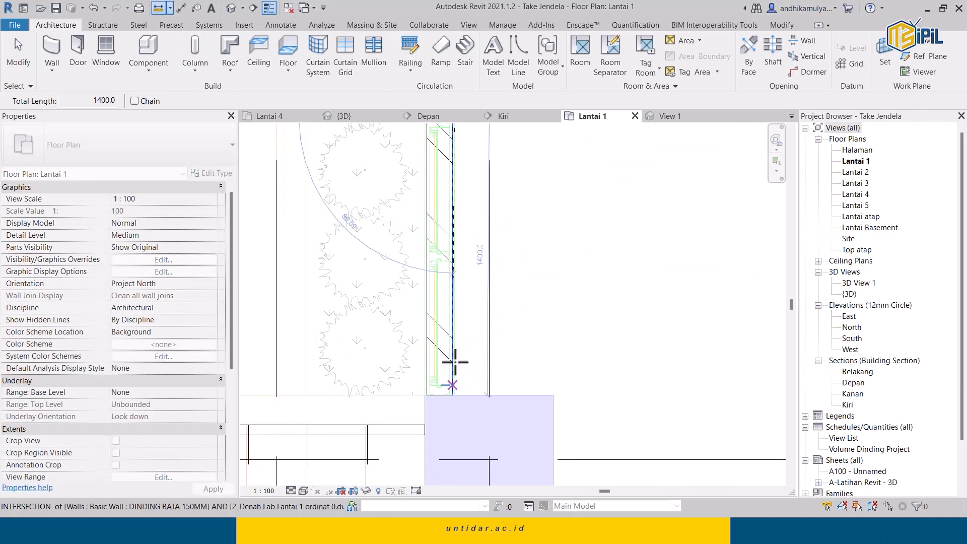
pyautogui.scroll(-2, 453, 397)
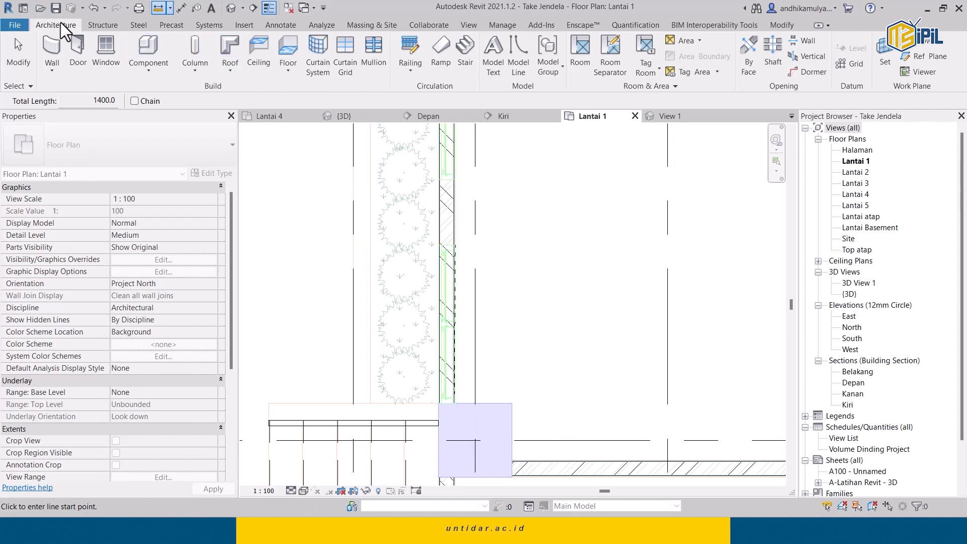
# Place a Velfac Wood Alu Frederiksberg Window - Type 3 on the west wall, centred on the underlay outline above the stair column.
pyautogui.click(117, 52)
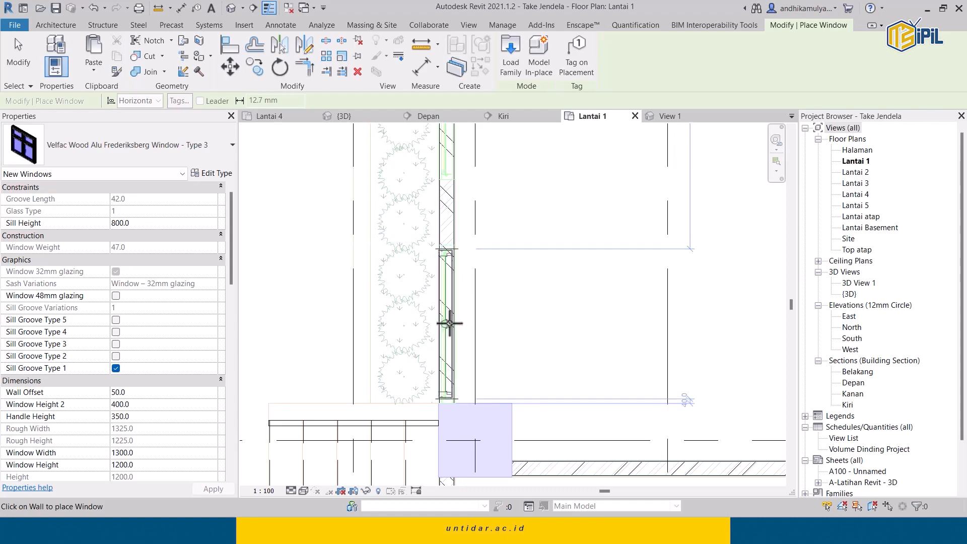
pyautogui.scroll(3, 448, 325)
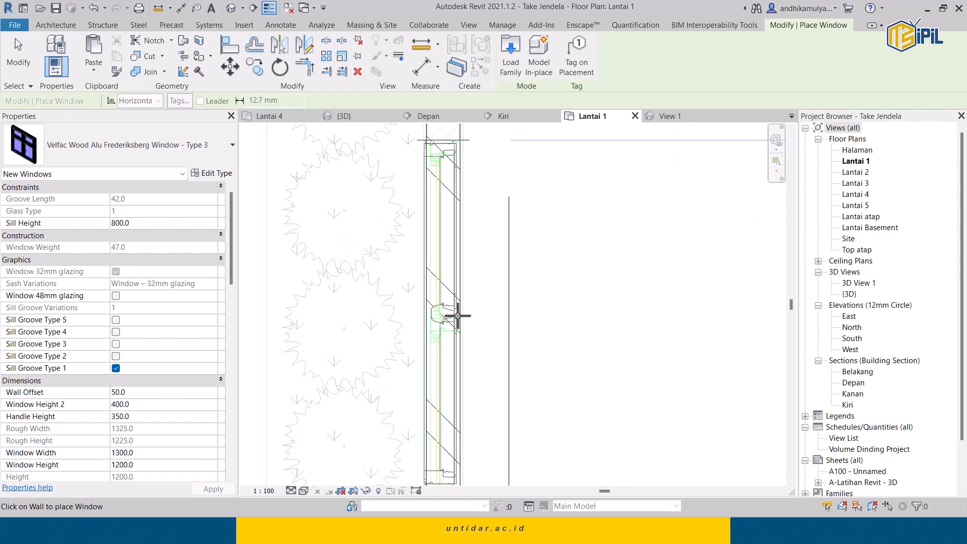
pyautogui.scroll(-1, 458, 321)
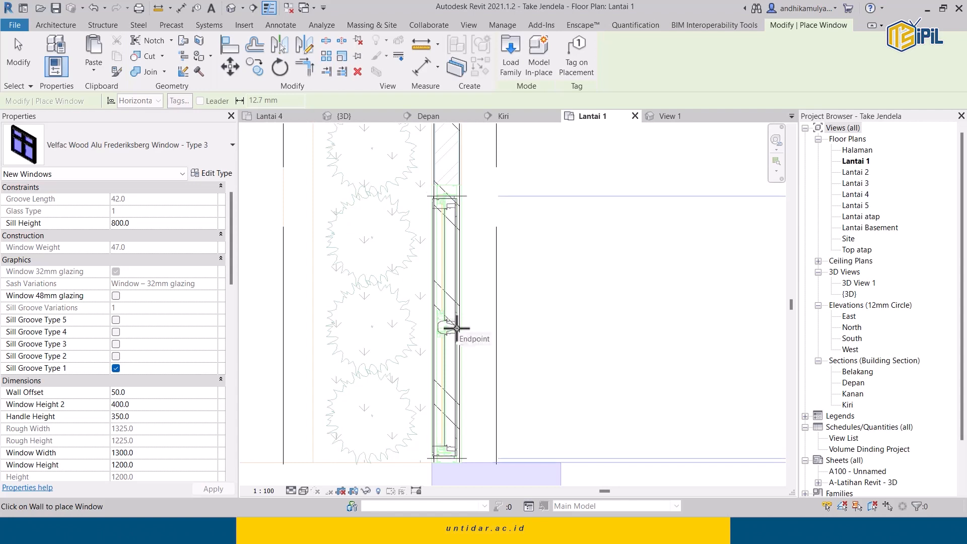
pyautogui.click(457, 329)
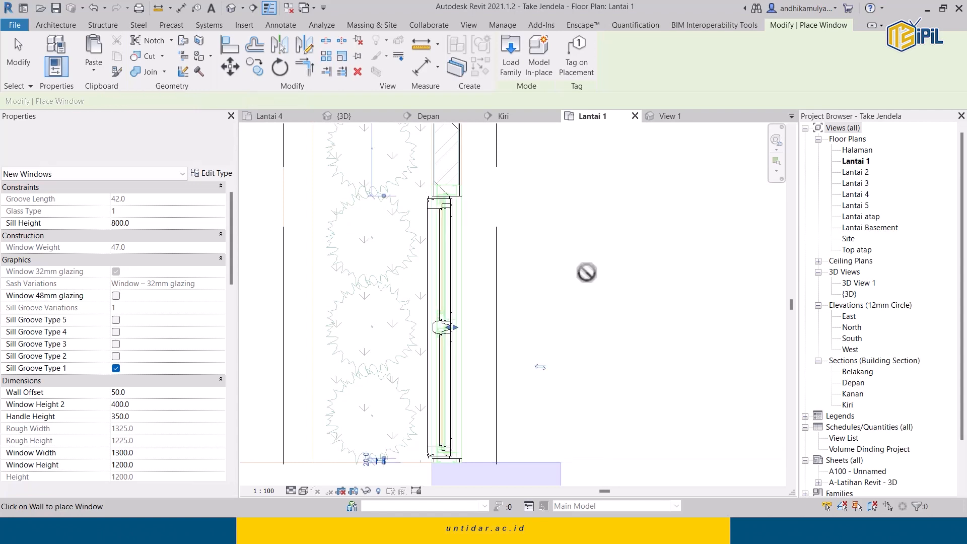
# Examine how the new west wall window's ends and centre mullion line up with the window outline in the underlay.
pyautogui.scroll(3, 580, 272)
pyautogui.scroll(-3, 331, 274)
pyautogui.moveTo(335, 273); pyautogui.dragTo(455, 289, button='middle')
pyautogui.scroll(2, 475, 280)
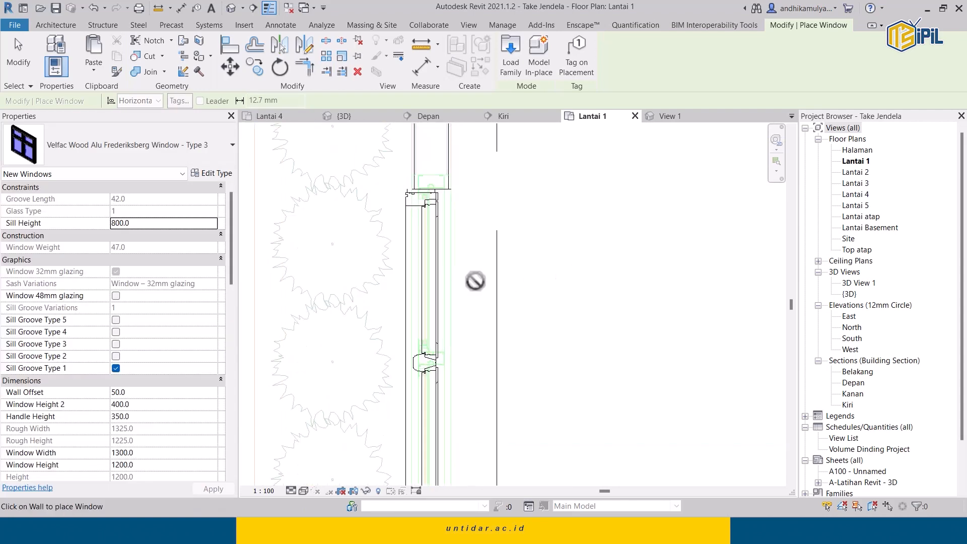
pyautogui.scroll(-1, 494, 333)
pyautogui.moveTo(475, 367); pyautogui.dragTo(640, 202, button='middle')
pyautogui.moveTo(657, 233); pyautogui.dragTo(601, 321, button='middle')
pyautogui.moveTo(590, 263); pyautogui.dragTo(588, 330, button='middle')
pyautogui.scroll(3, 550, 248)
pyautogui.scroll(-3, 554, 241)
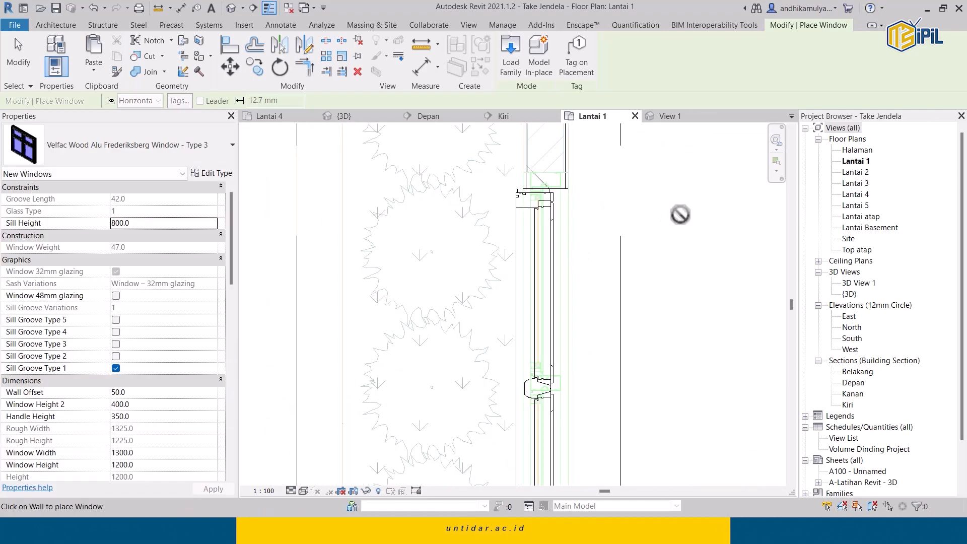
pyautogui.scroll(-2, 600, 202)
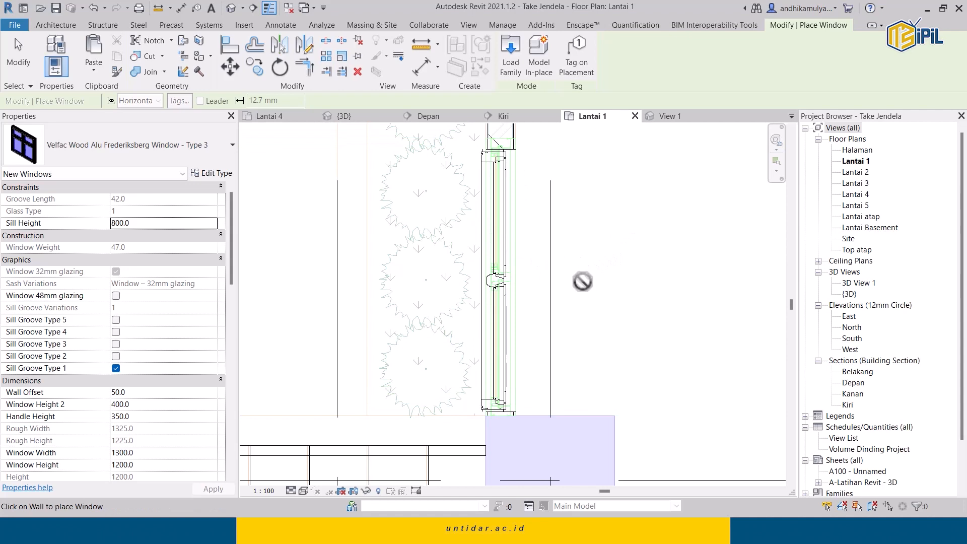
# Set the window width of the new west wall window beside the stair column to 1400 mm.
pyautogui.press('Escape')
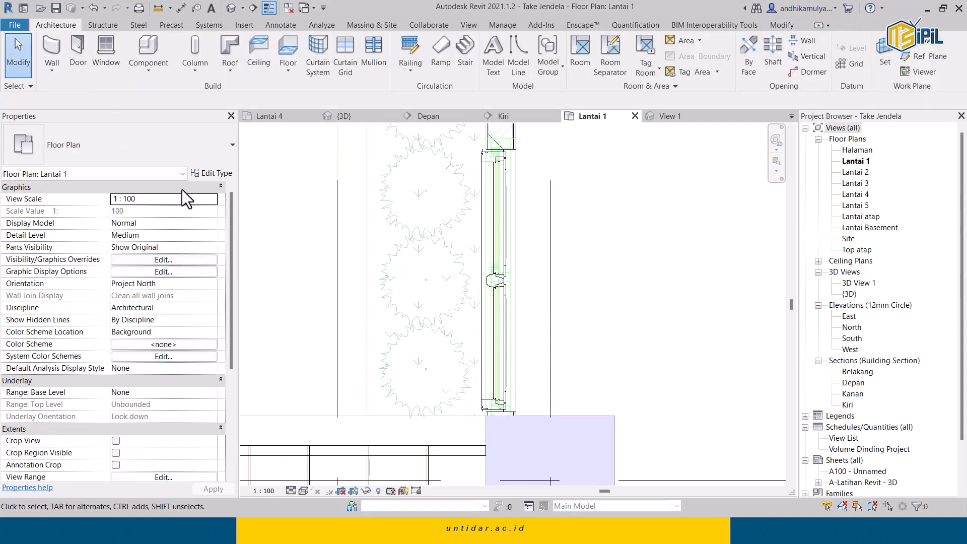
pyautogui.click(509, 238)
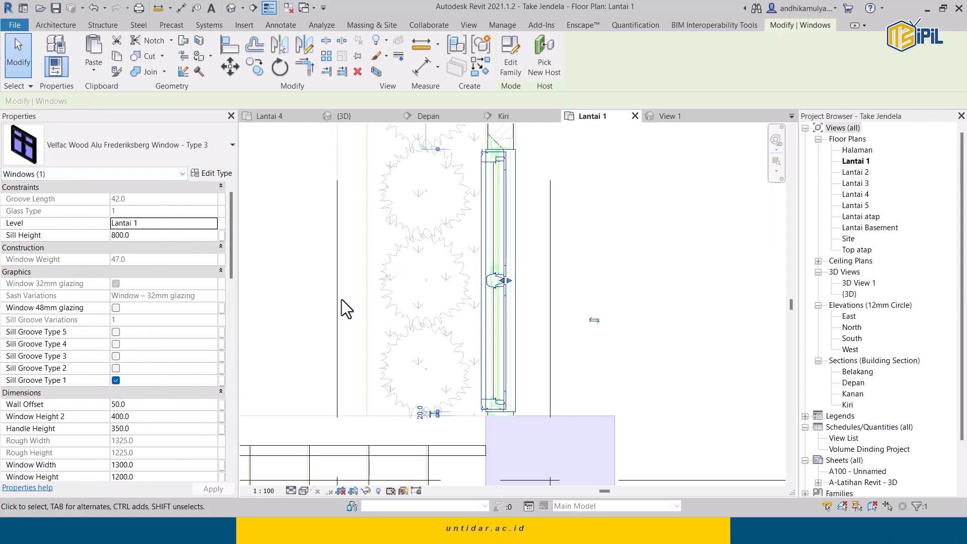
pyautogui.scroll(-2, 100, 371)
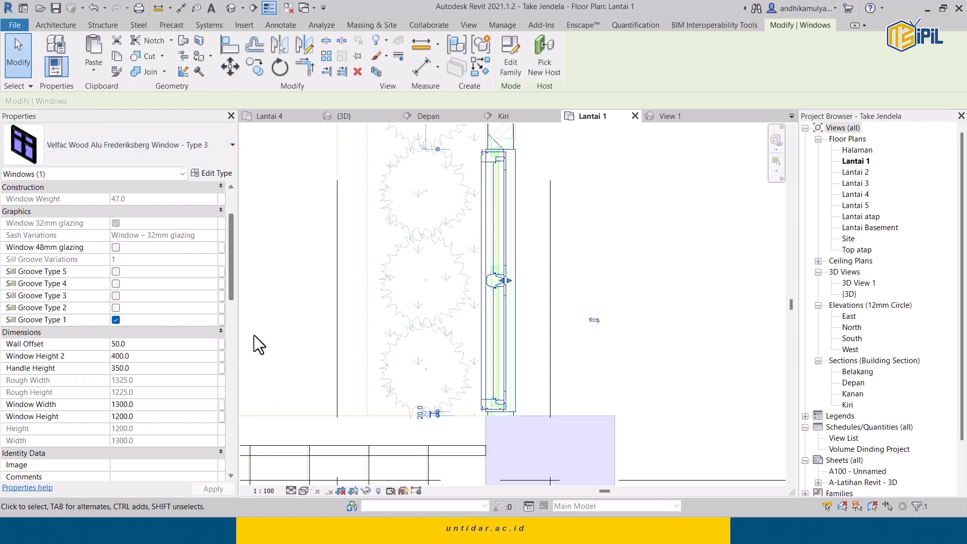
pyautogui.click(153, 405)
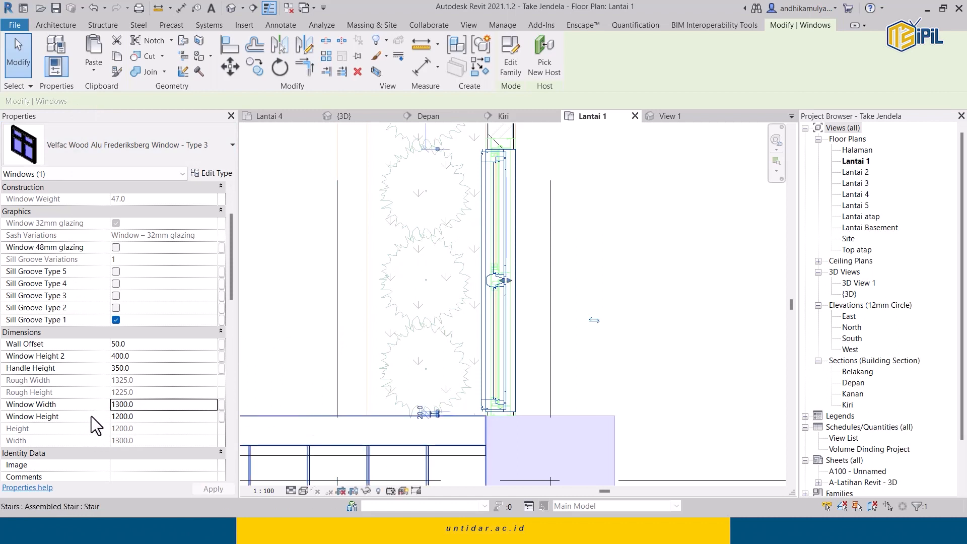
pyautogui.doubleClick(151, 406)
pyautogui.write('1')
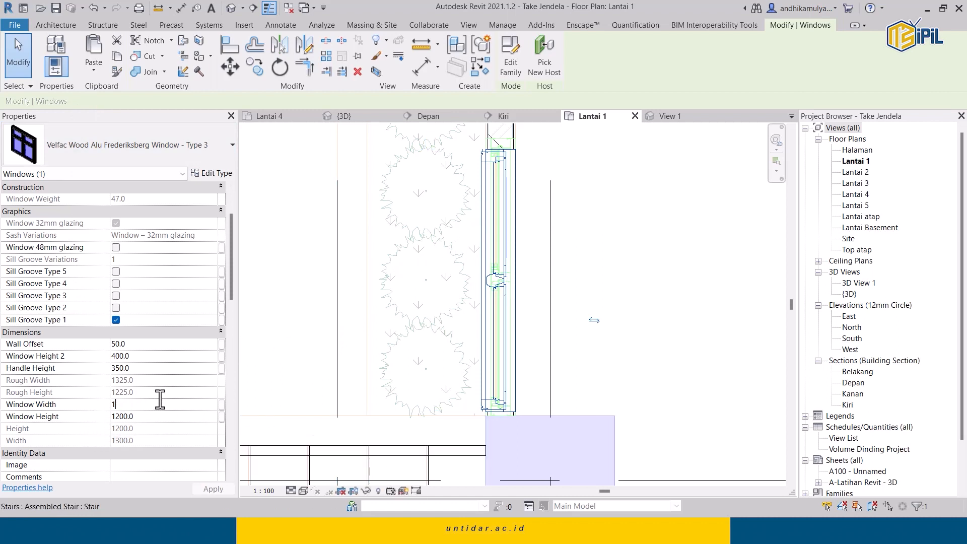
pyautogui.write('400')
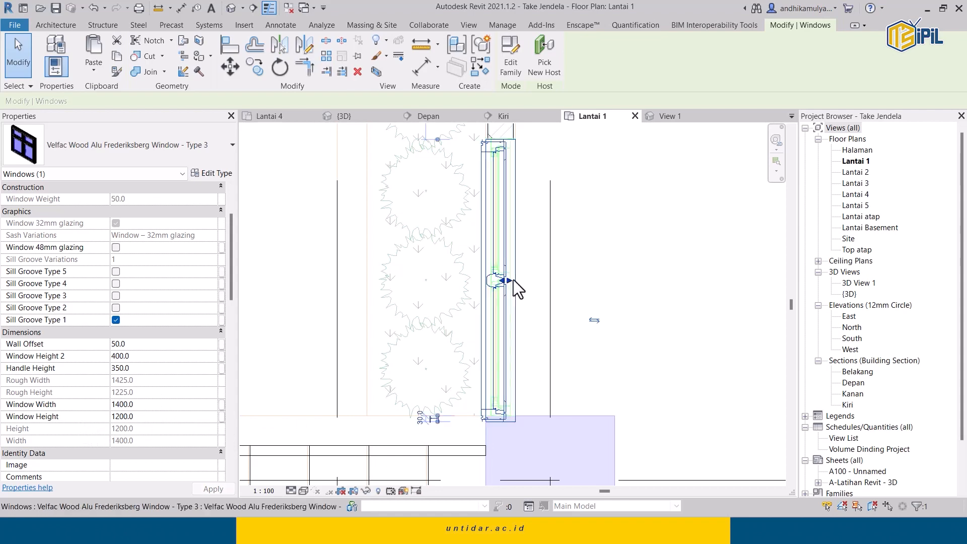
# Examine how both ends of the widened west wall window line up with the window outline in the underlay.
pyautogui.moveTo(513, 279); pyautogui.dragTo(503, 360, button='middle')
pyautogui.scroll(6, 484, 287)
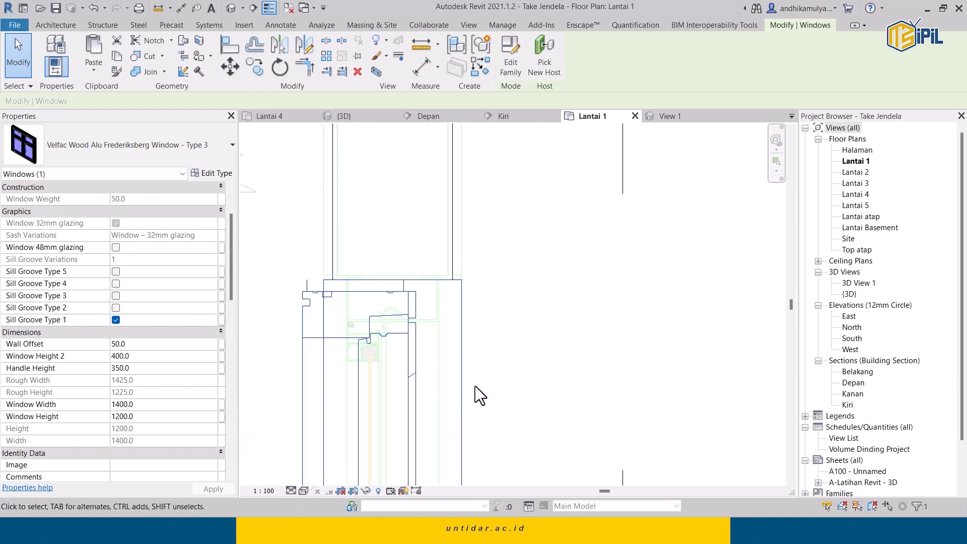
pyautogui.scroll(3, 401, 316)
pyautogui.scroll(-3, 513, 340)
pyautogui.moveTo(450, 285); pyautogui.dragTo(482, 319, button='middle')
pyautogui.scroll(3, 358, 292)
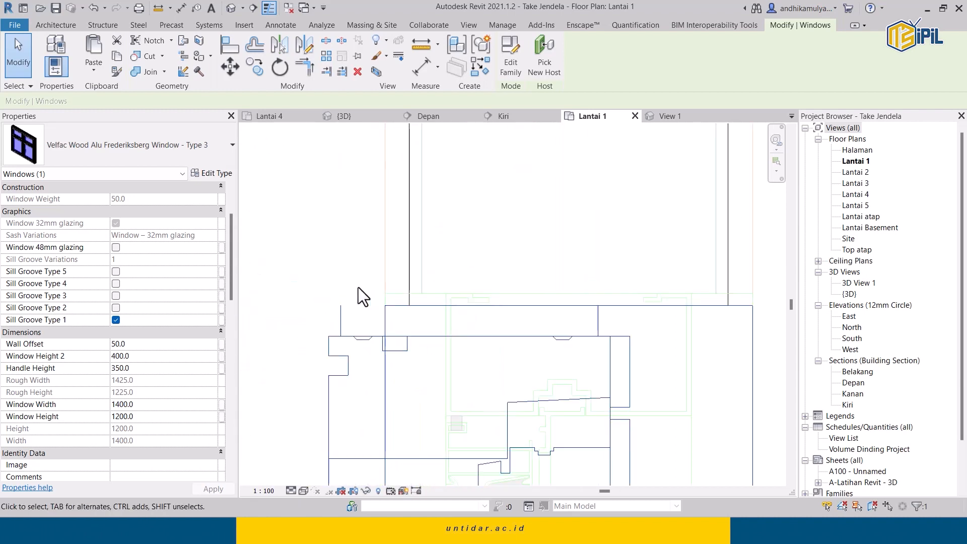
pyautogui.scroll(-7, 676, 326)
pyautogui.moveTo(675, 327); pyautogui.dragTo(615, 151, button='middle')
pyautogui.moveTo(622, 479); pyautogui.dragTo(583, 331, button='middle')
pyautogui.scroll(3, 566, 336)
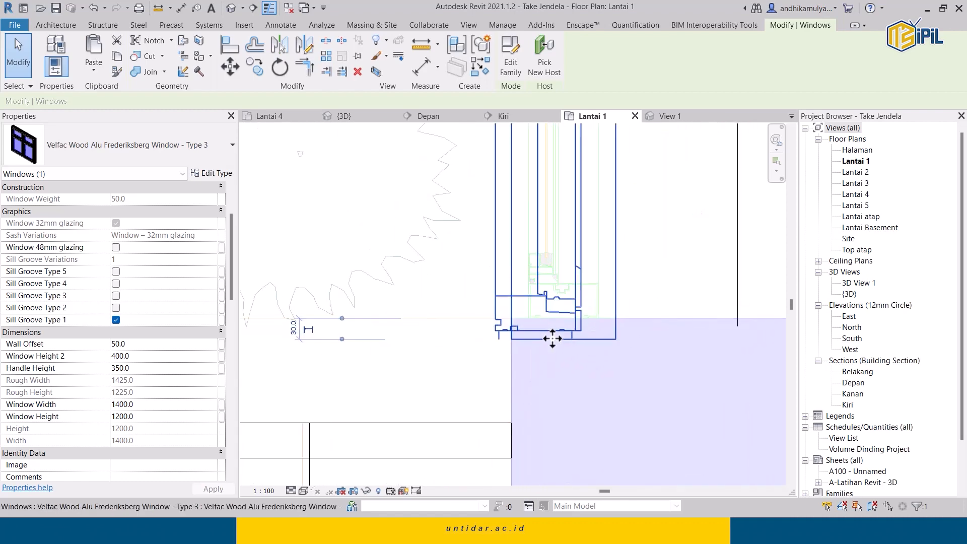
pyautogui.scroll(-3, 596, 326)
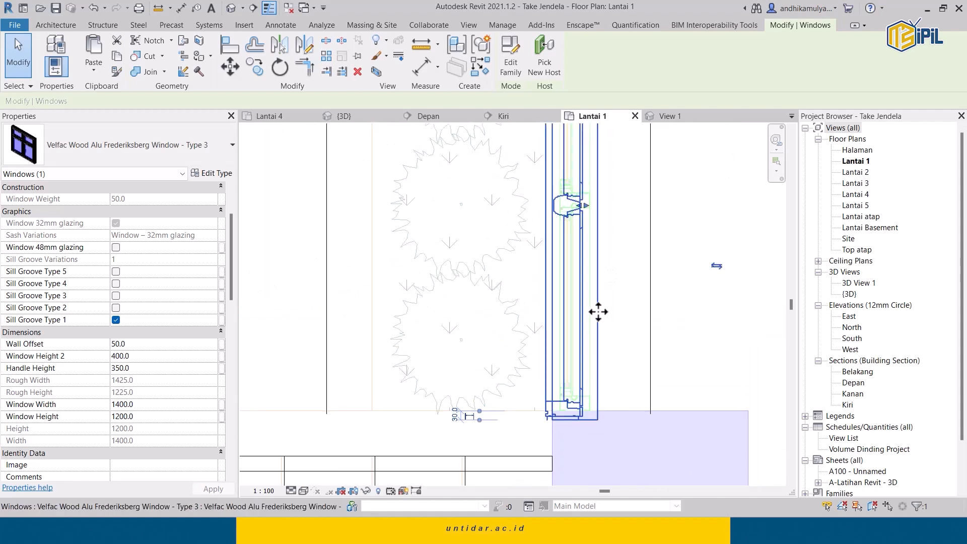
# Move the west wall window 5 mm north so its northern edge meets the window outline in the underlay.
pyautogui.press('m')
pyautogui.press('v')
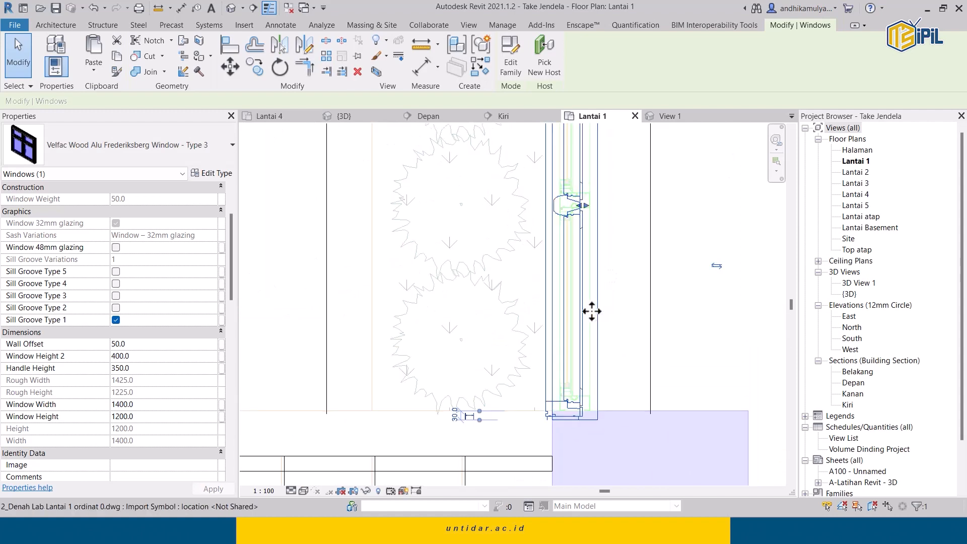
pyautogui.scroll(5, 594, 292)
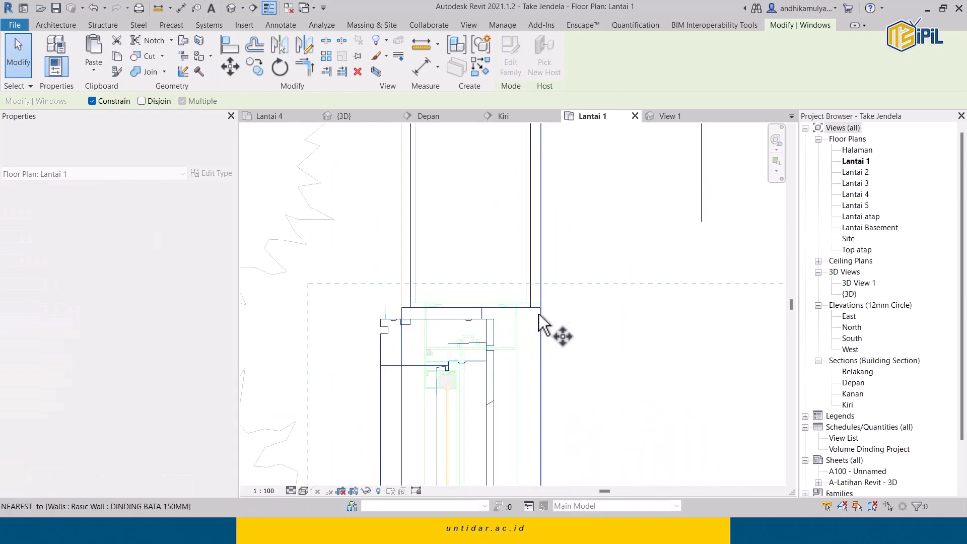
pyautogui.scroll(5, 545, 302)
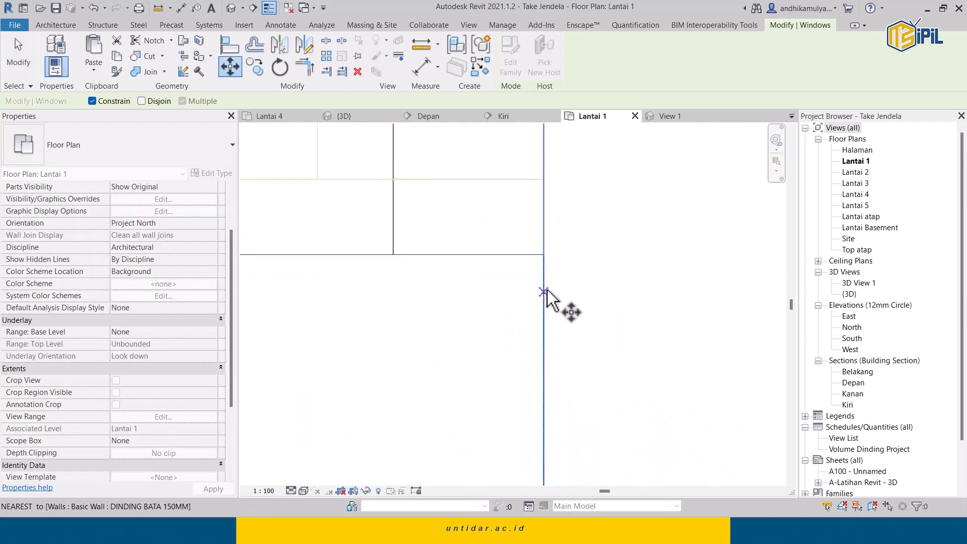
pyautogui.click(544, 254)
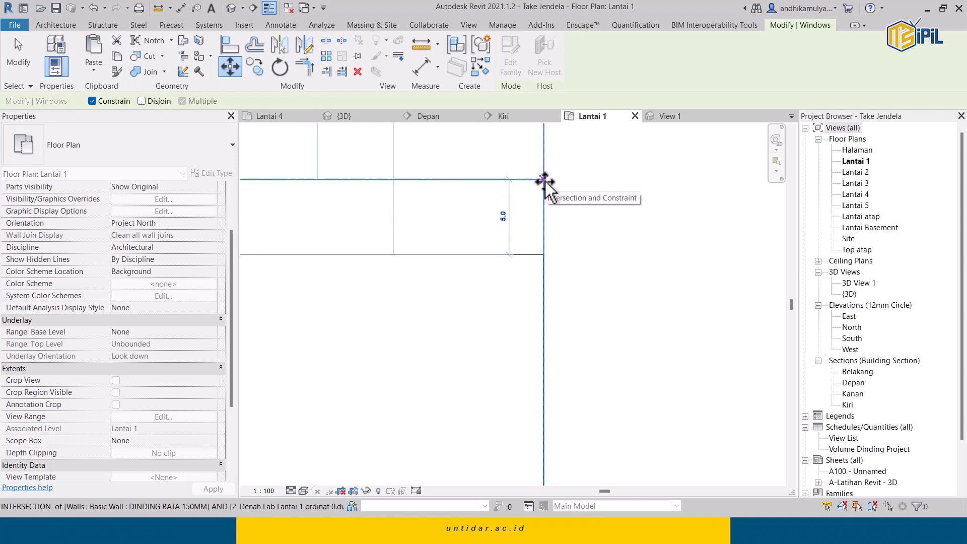
pyautogui.click(544, 182)
pyautogui.scroll(5, 557, 327)
pyautogui.scroll(-5, 507, 299)
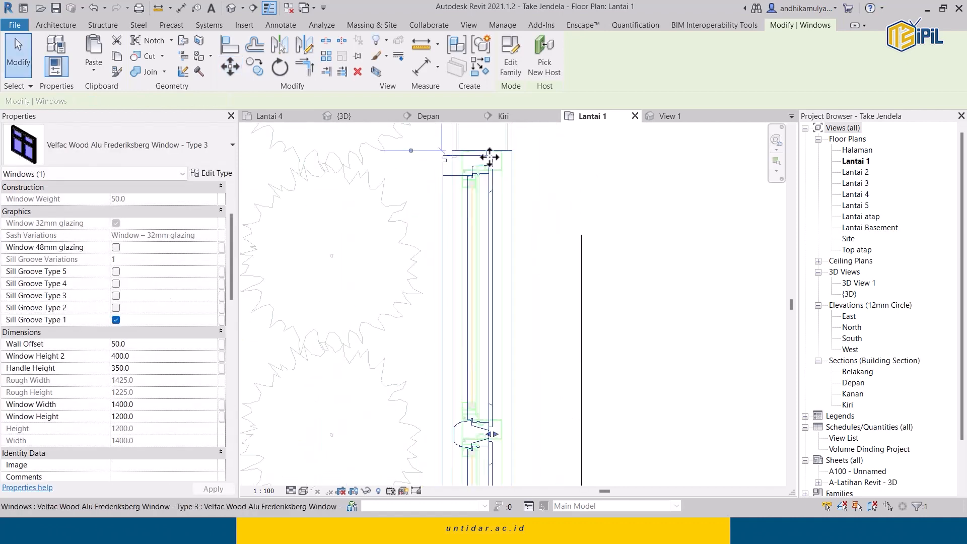
pyautogui.scroll(3, 470, 240)
pyautogui.scroll(1, 428, 258)
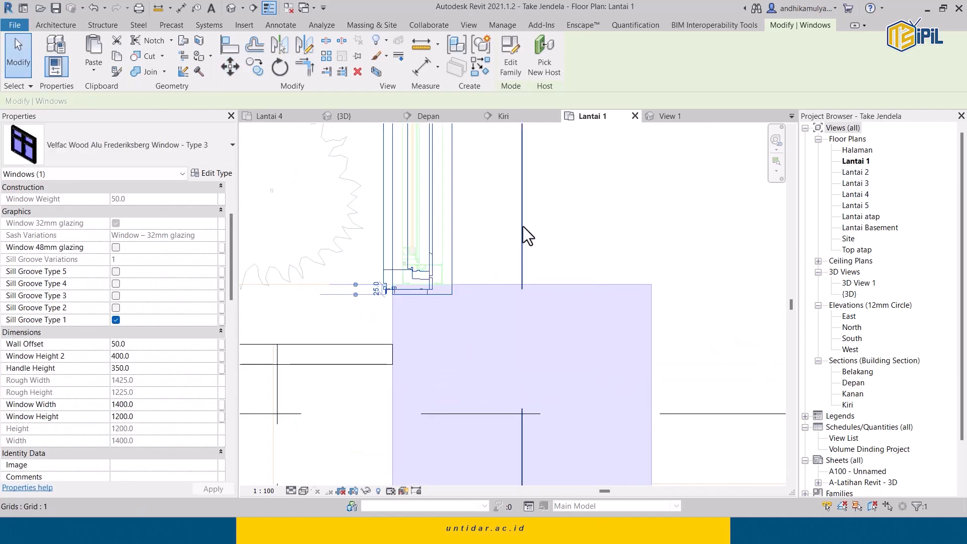
pyautogui.click(522, 226)
pyautogui.scroll(-1, 474, 217)
pyautogui.moveTo(497, 159); pyautogui.dragTo(526, 365, button='middle')
pyautogui.scroll(-5, 540, 334)
pyautogui.press('Escape')
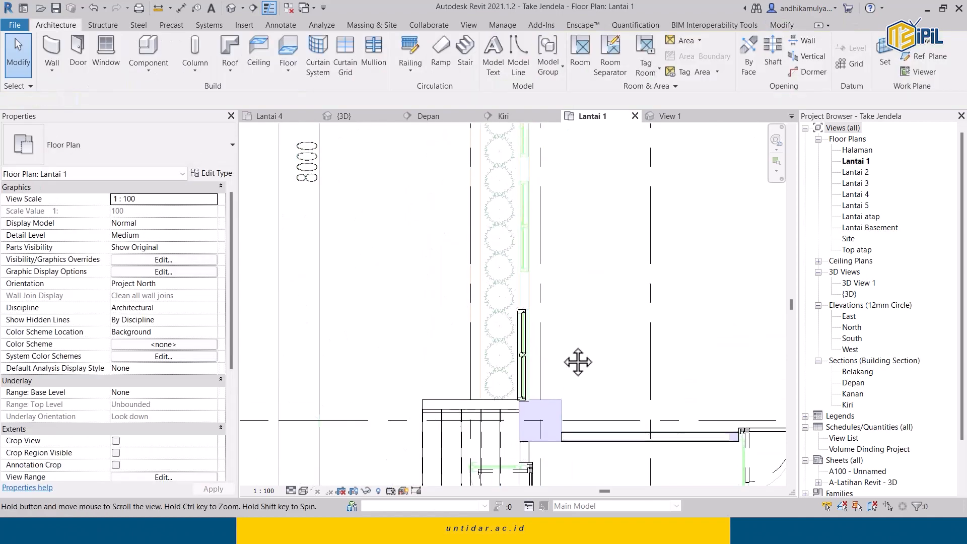
# Select the west wall window, show it in the Kiri section and examine its height and dimension parameters.
pyautogui.scroll(3, 519, 353)
pyautogui.click(524, 334)
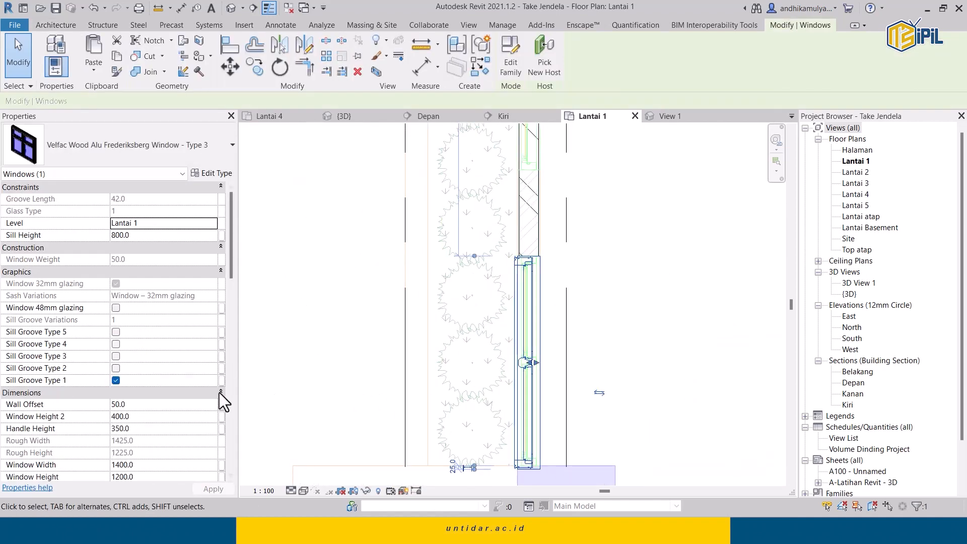
pyautogui.scroll(-3, 131, 407)
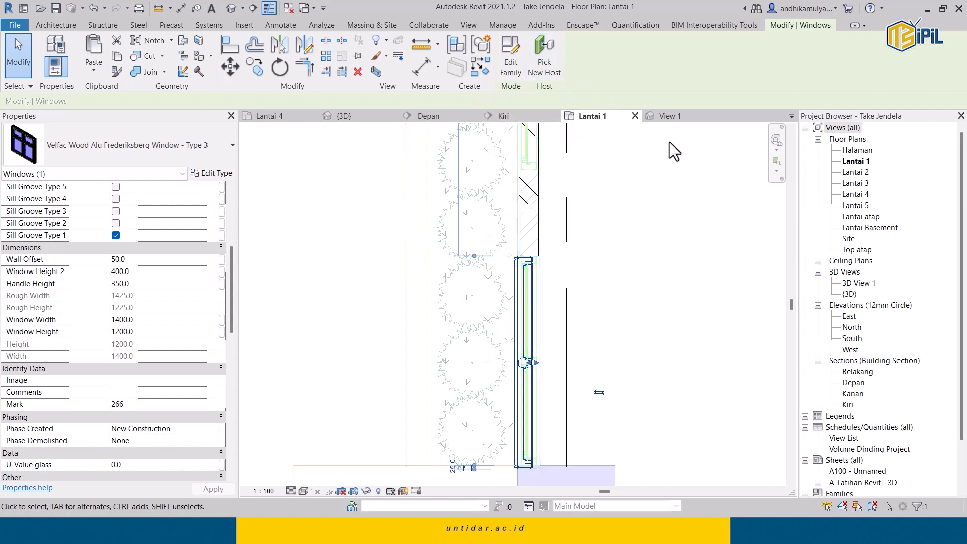
pyautogui.click(513, 119)
pyautogui.moveTo(421, 304); pyautogui.dragTo(492, 304, button='middle')
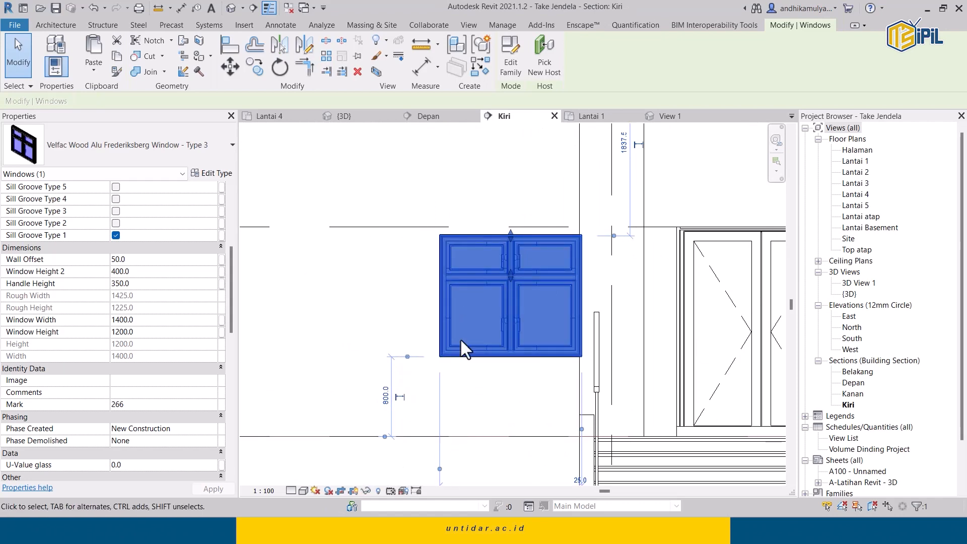
pyautogui.scroll(3, 80, 213)
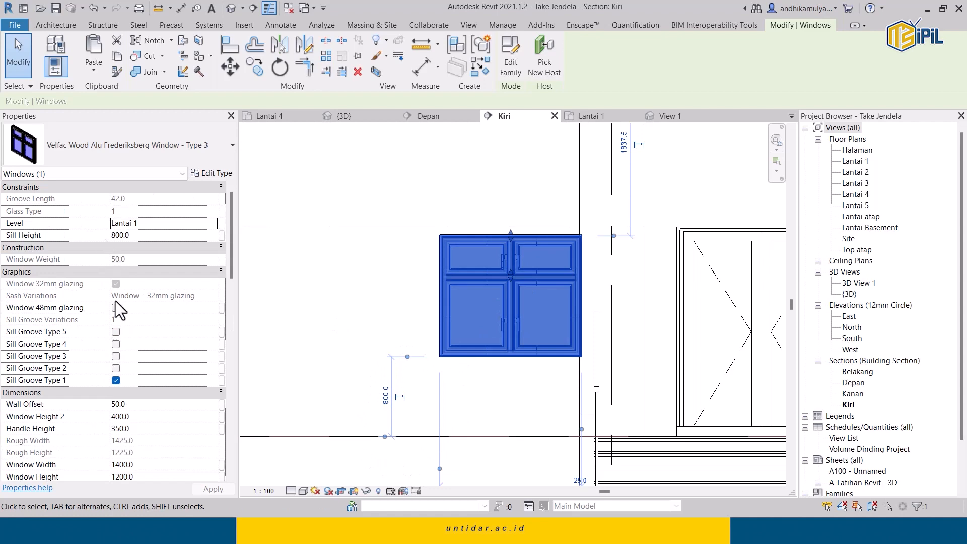
pyautogui.scroll(-5, 116, 303)
pyautogui.scroll(-6, 141, 323)
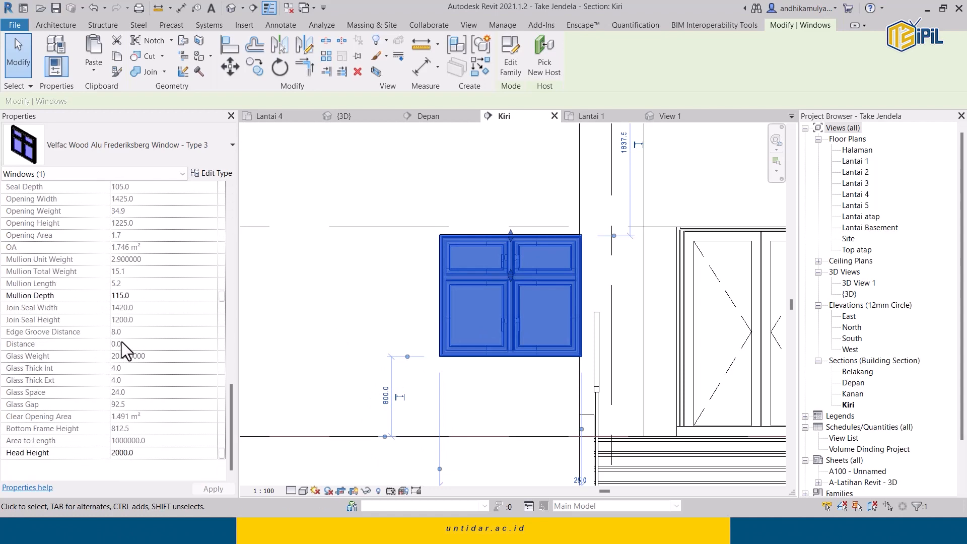
pyautogui.scroll(8, 121, 338)
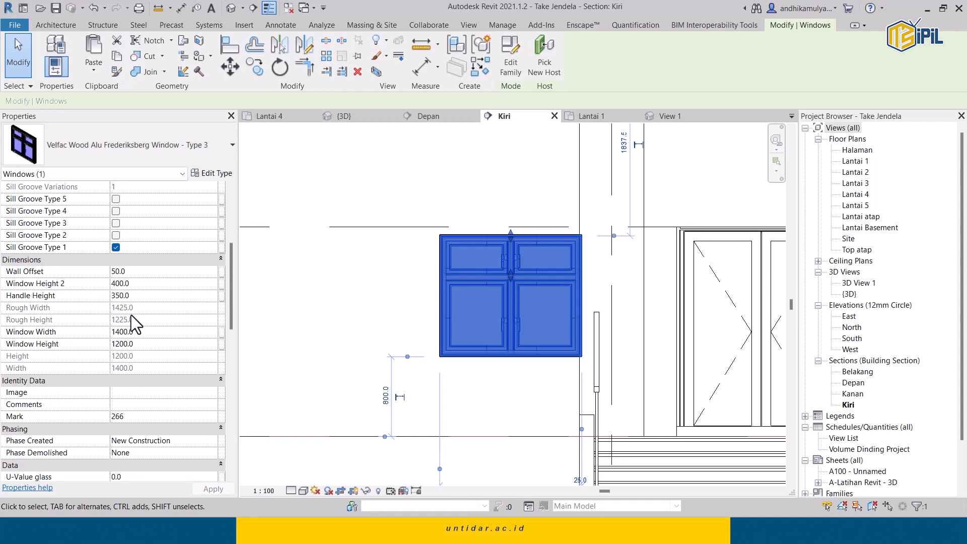
# Set the window's sill height above Lantai 1 to 900 mm in the Kiri section.
pyautogui.click(512, 388)
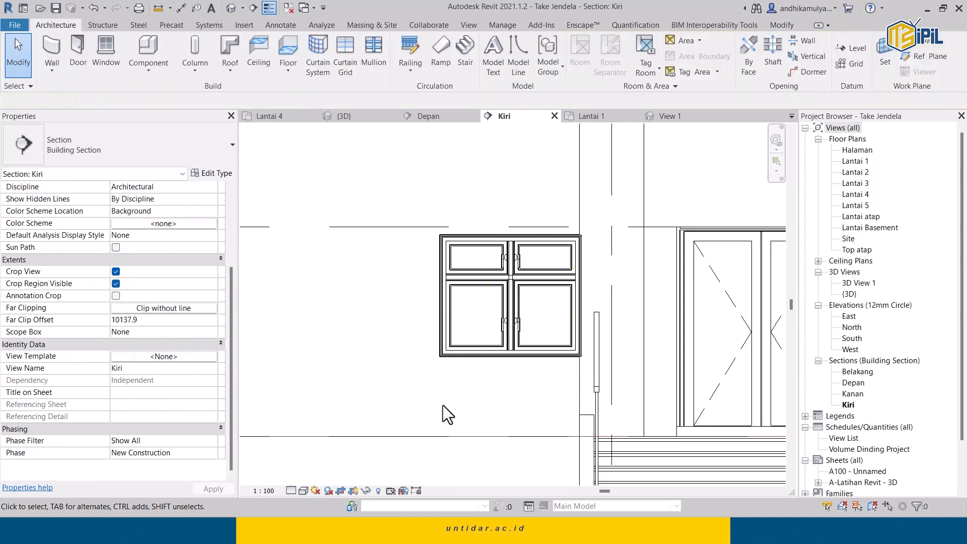
pyautogui.click(479, 341)
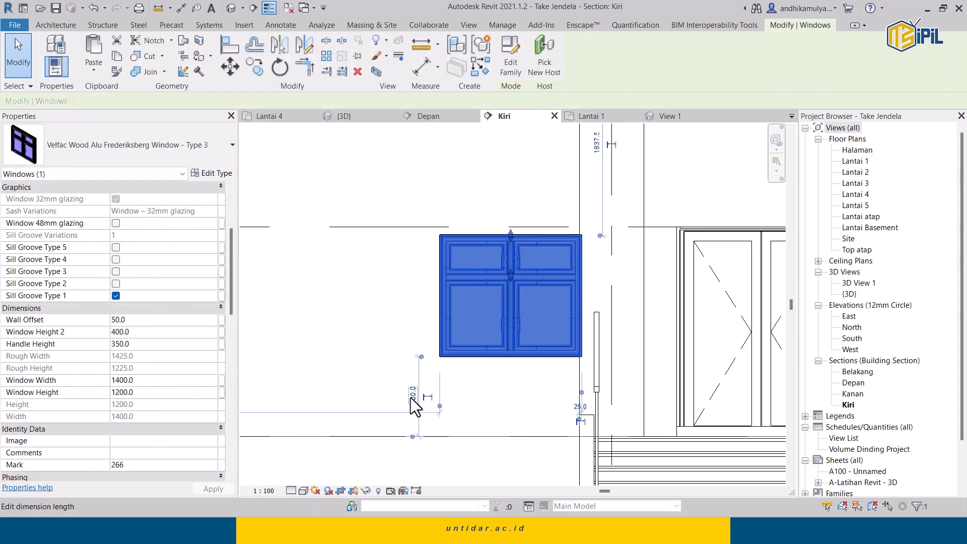
pyautogui.click(413, 396)
pyautogui.write('900')
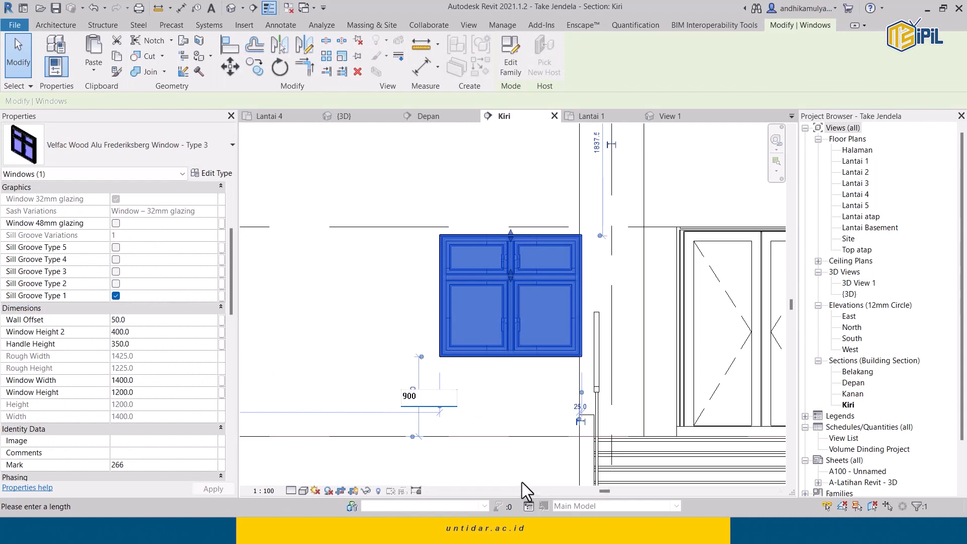
pyautogui.press('Return')
pyautogui.scroll(1, 574, 282)
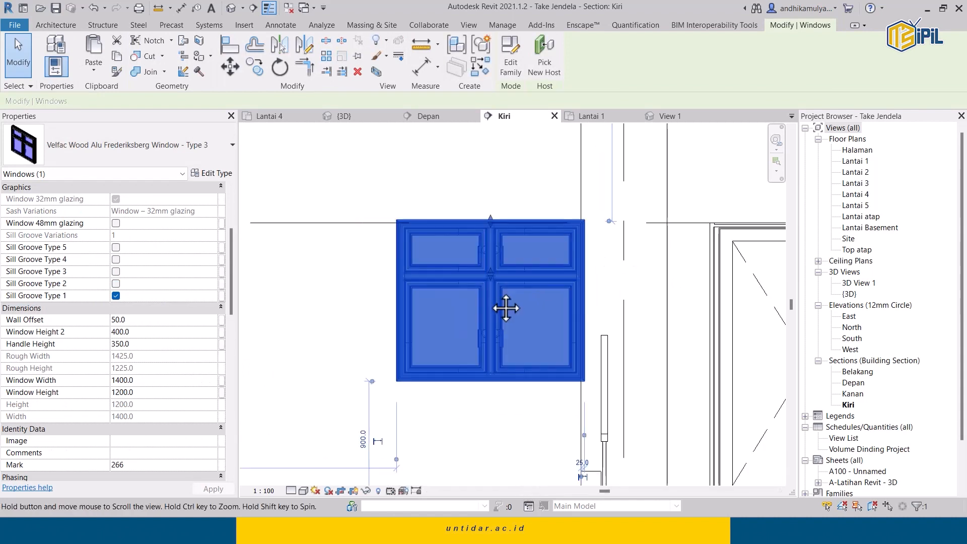
# Compare the window with the neighbouring double door and set its Window Height to 1653 mm.
pyautogui.scroll(-2, 507, 307)
pyautogui.moveTo(693, 297); pyautogui.dragTo(476, 306, button='middle')
pyautogui.moveTo(560, 296); pyautogui.dragTo(653, 309, button='middle')
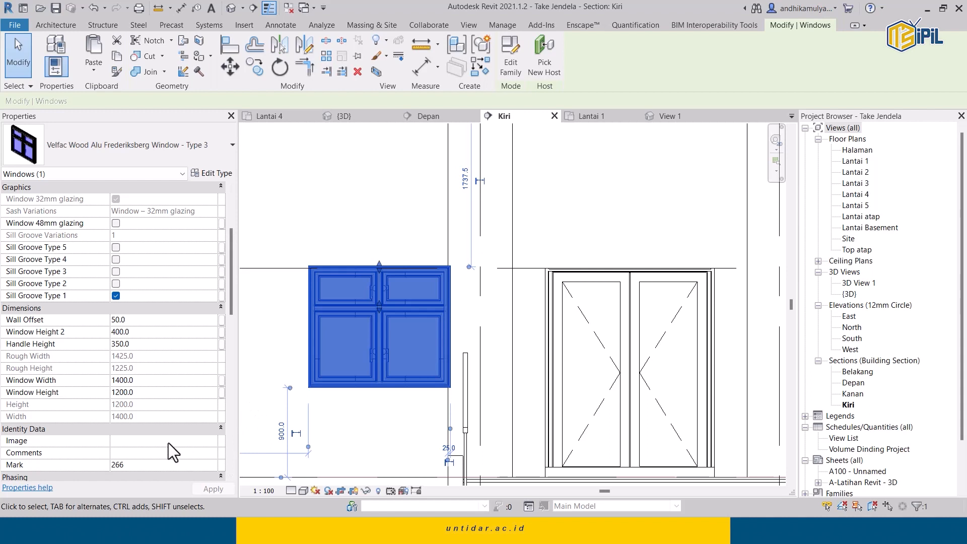
pyautogui.click(146, 392)
pyautogui.write('1653')
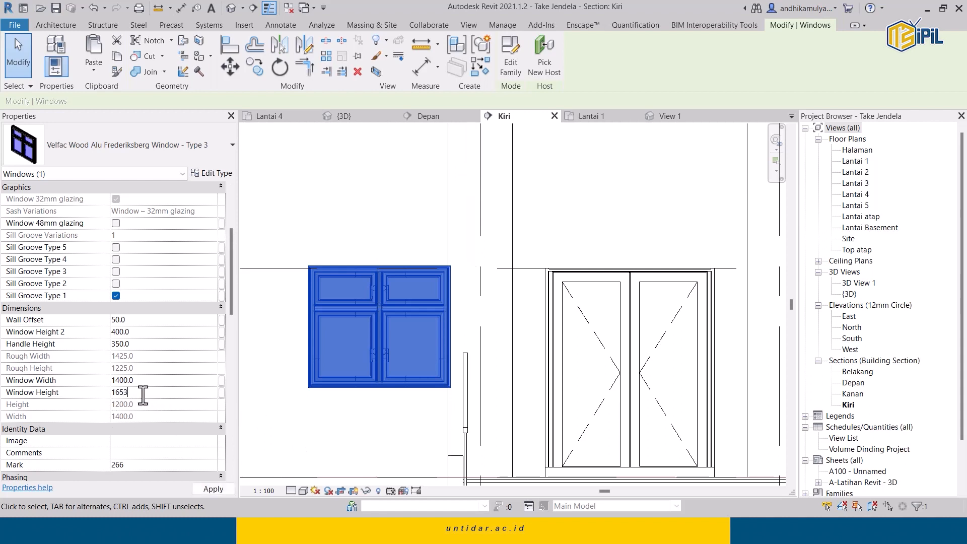
pyautogui.press('Return')
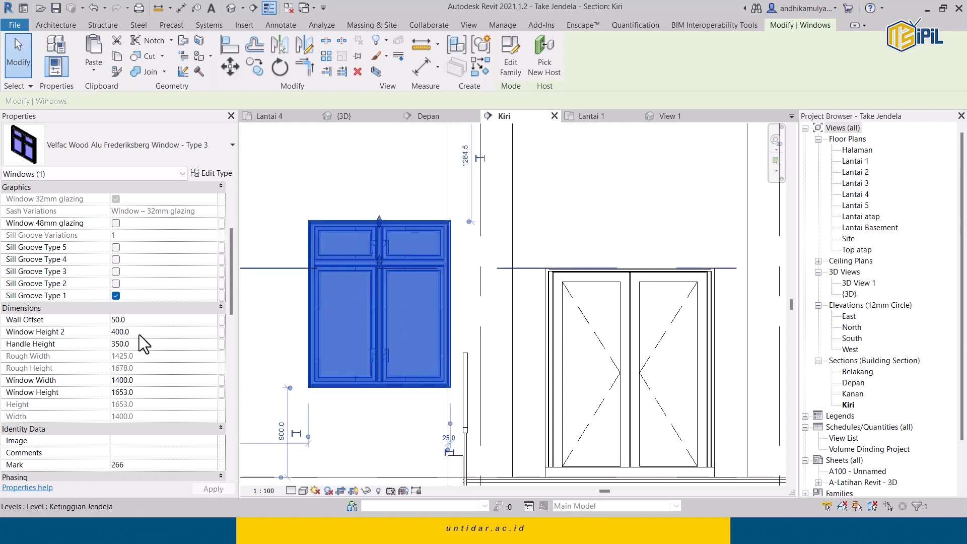
# Set Window Height 2, the height of the window's upper sashes, to 450 mm.
pyautogui.scroll(3, 135, 331)
pyautogui.click(138, 389)
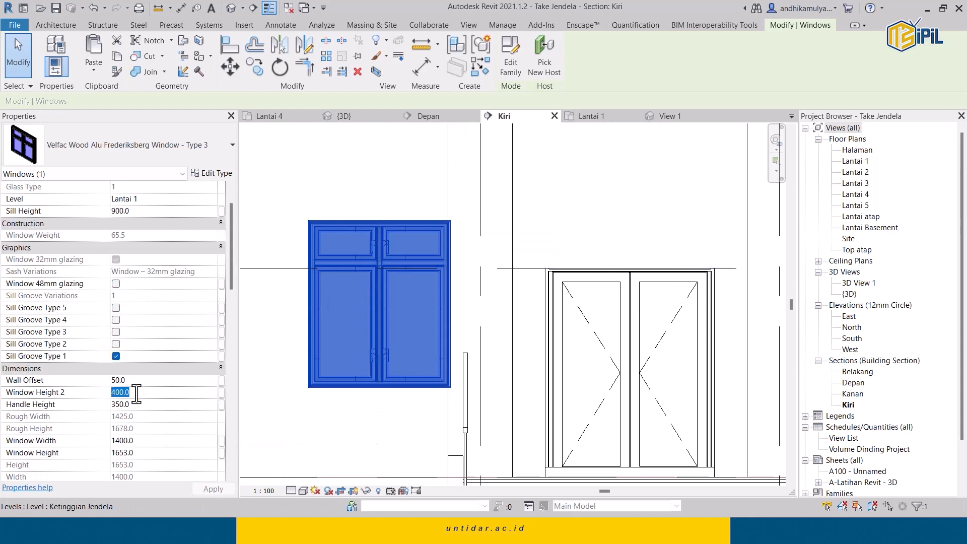
pyautogui.write('450')
pyautogui.press('Return')
pyautogui.click(376, 331)
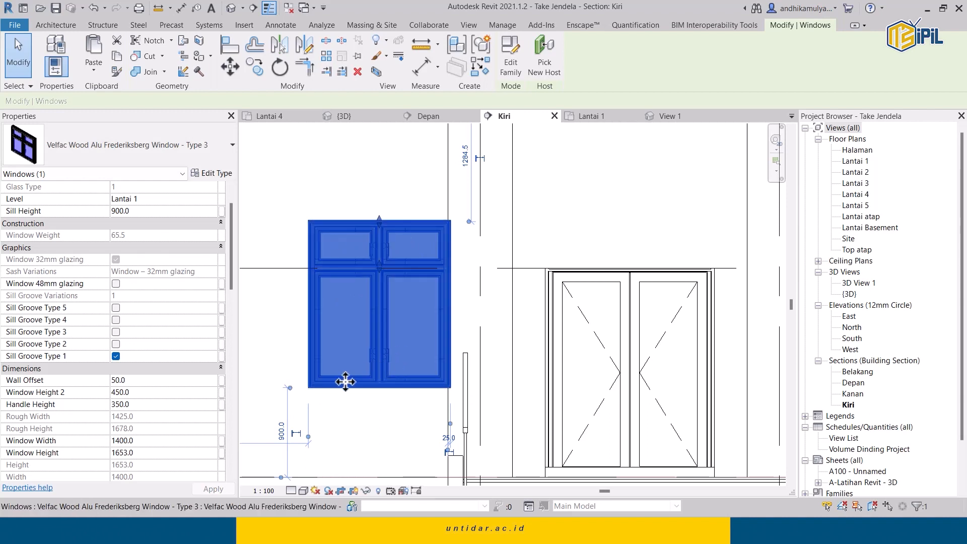
pyautogui.scroll(-1, 345, 382)
pyautogui.scroll(1, 153, 310)
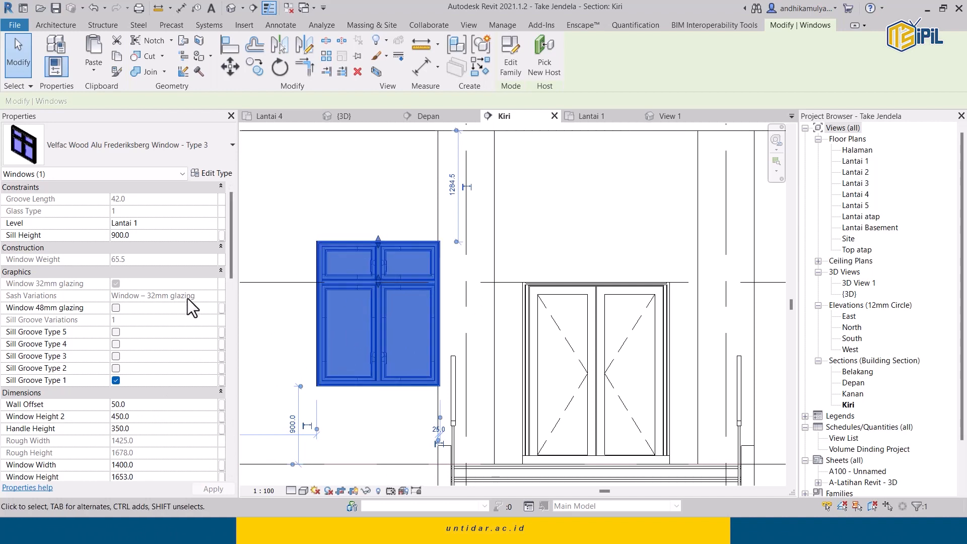
pyautogui.click(291, 424)
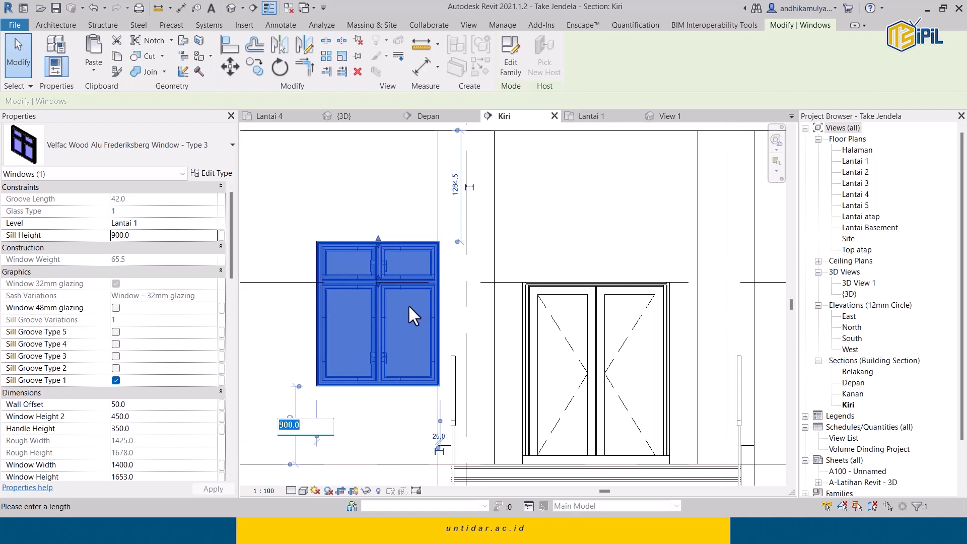
pyautogui.scroll(-1, 389, 310)
pyautogui.click(313, 324)
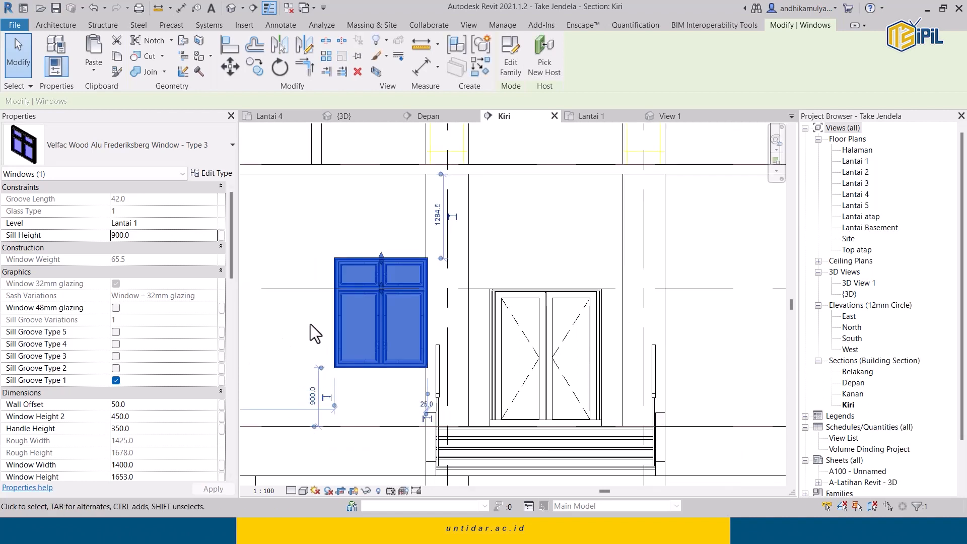